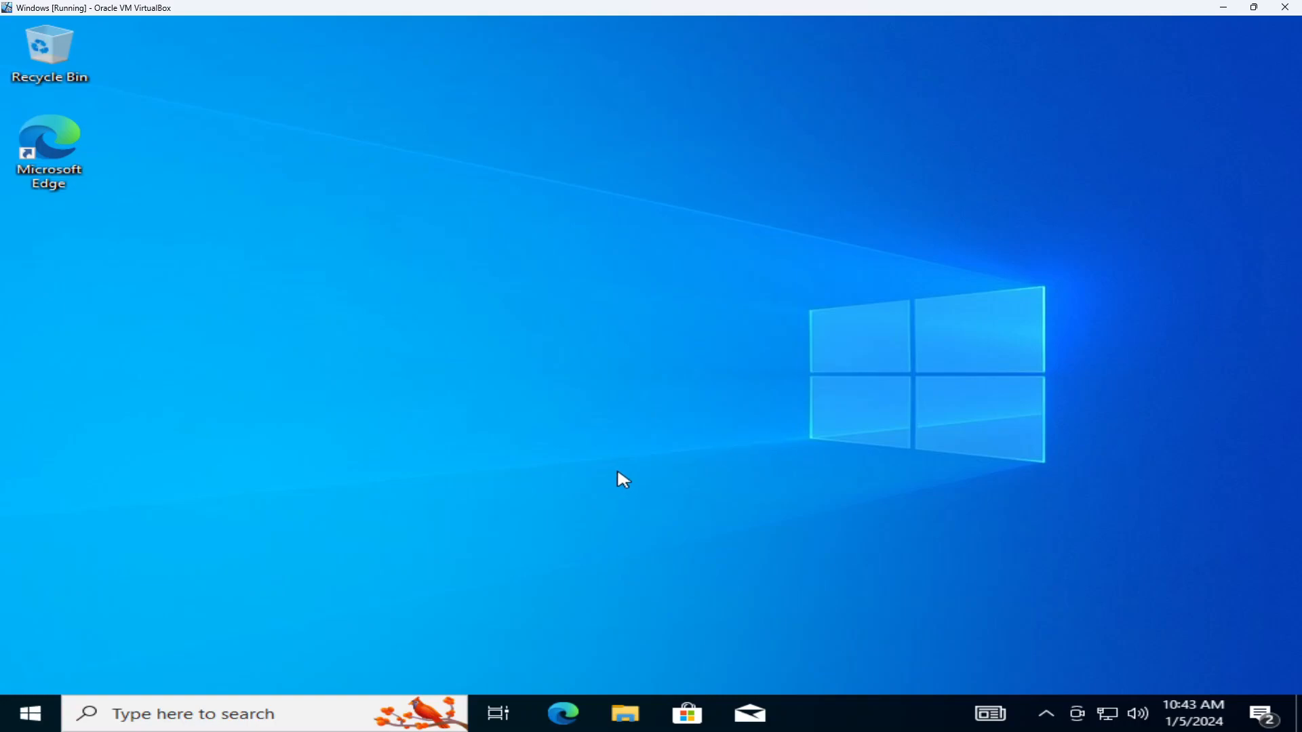
# - Load the IRI website in the browser and go to its free trial and quotes page
pyautogui.click(563, 713)
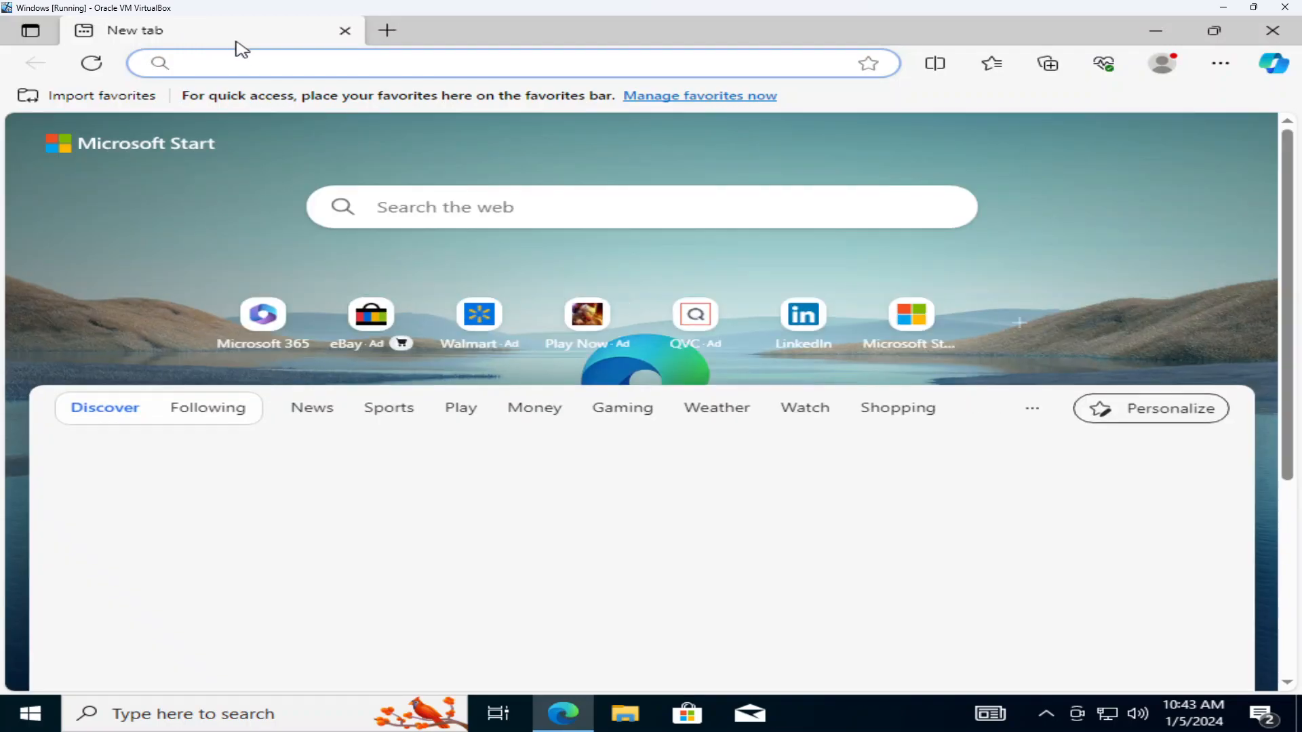
pyautogui.write('iri')
pyautogui.press('Return')
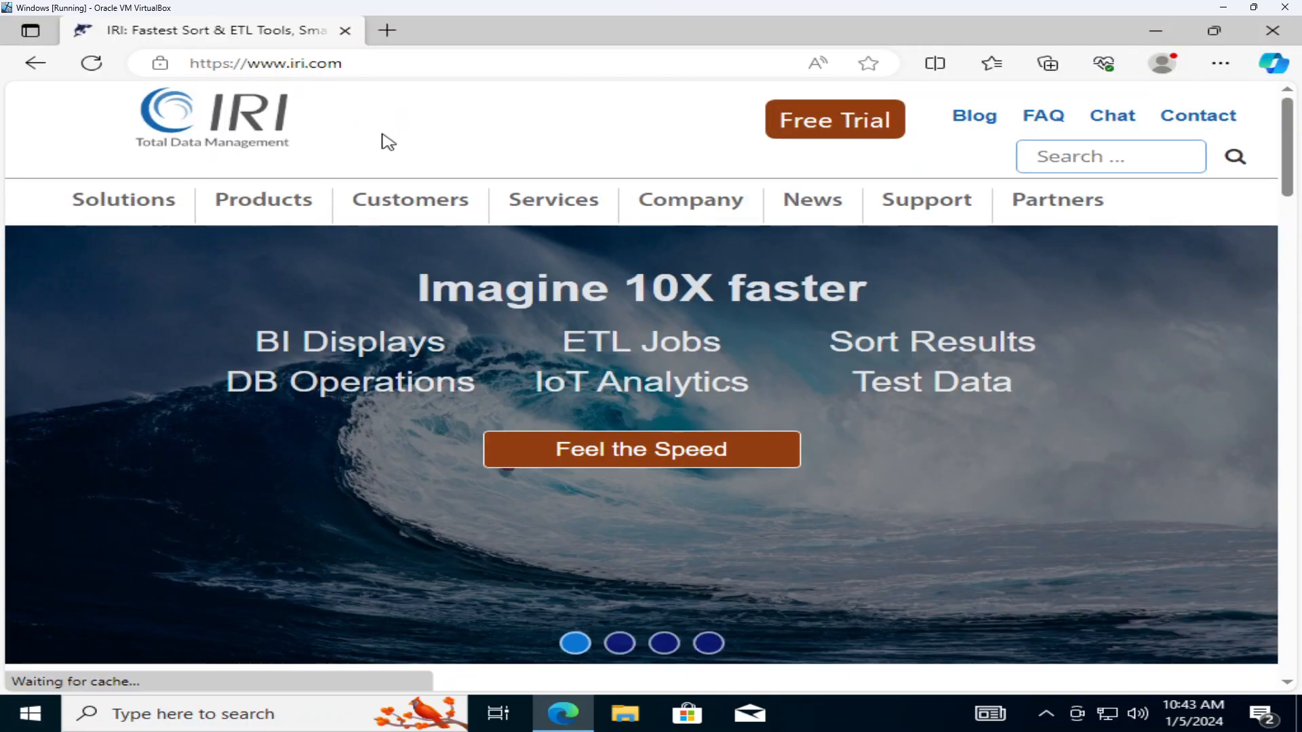
pyautogui.click(794, 122)
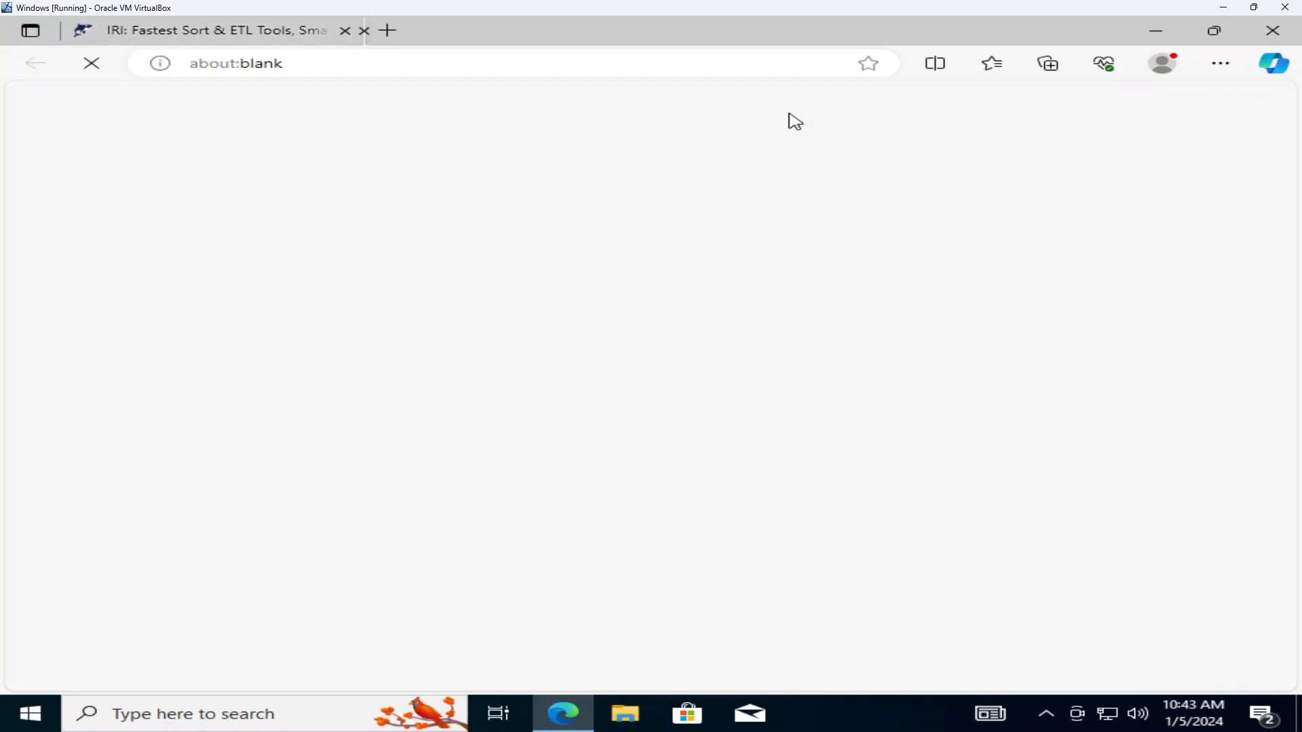
pyautogui.scroll(-3, 630, 266)
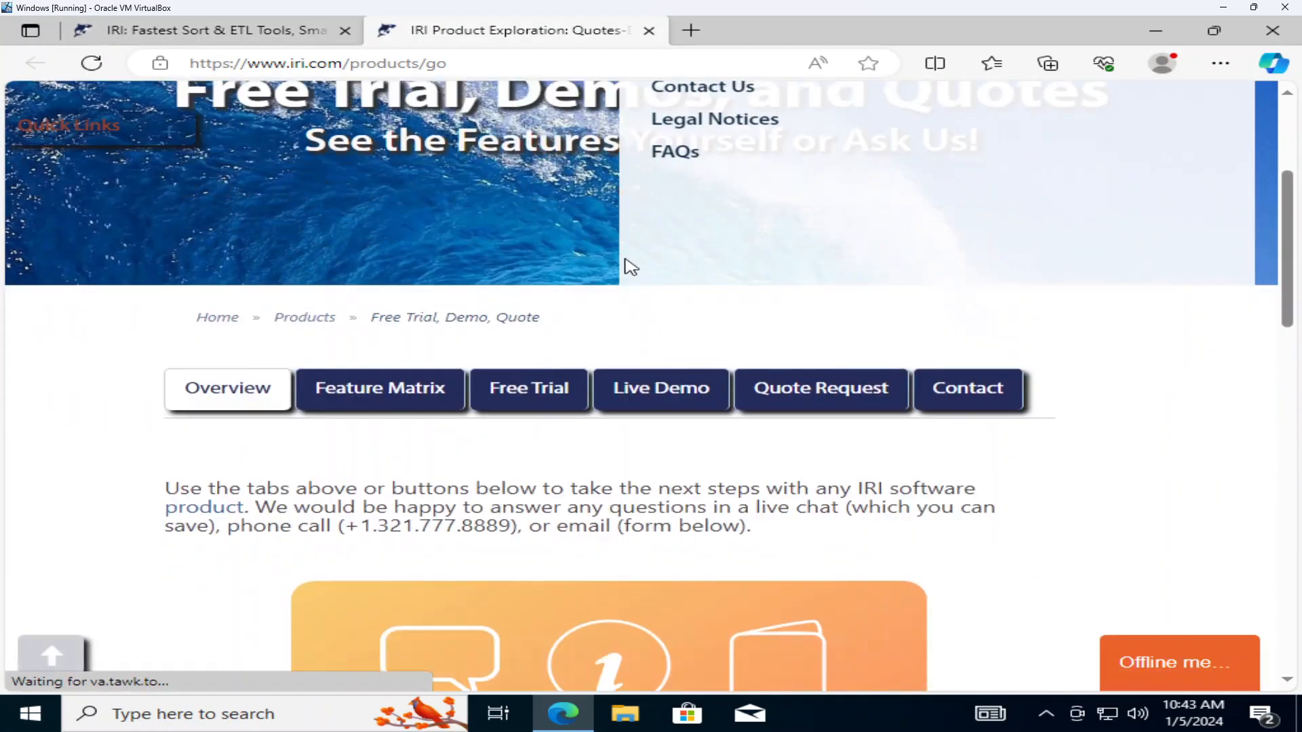
pyautogui.scroll(-5, 631, 267)
# - Look through the free trial request page, then close the browser
pyautogui.click(631, 442)
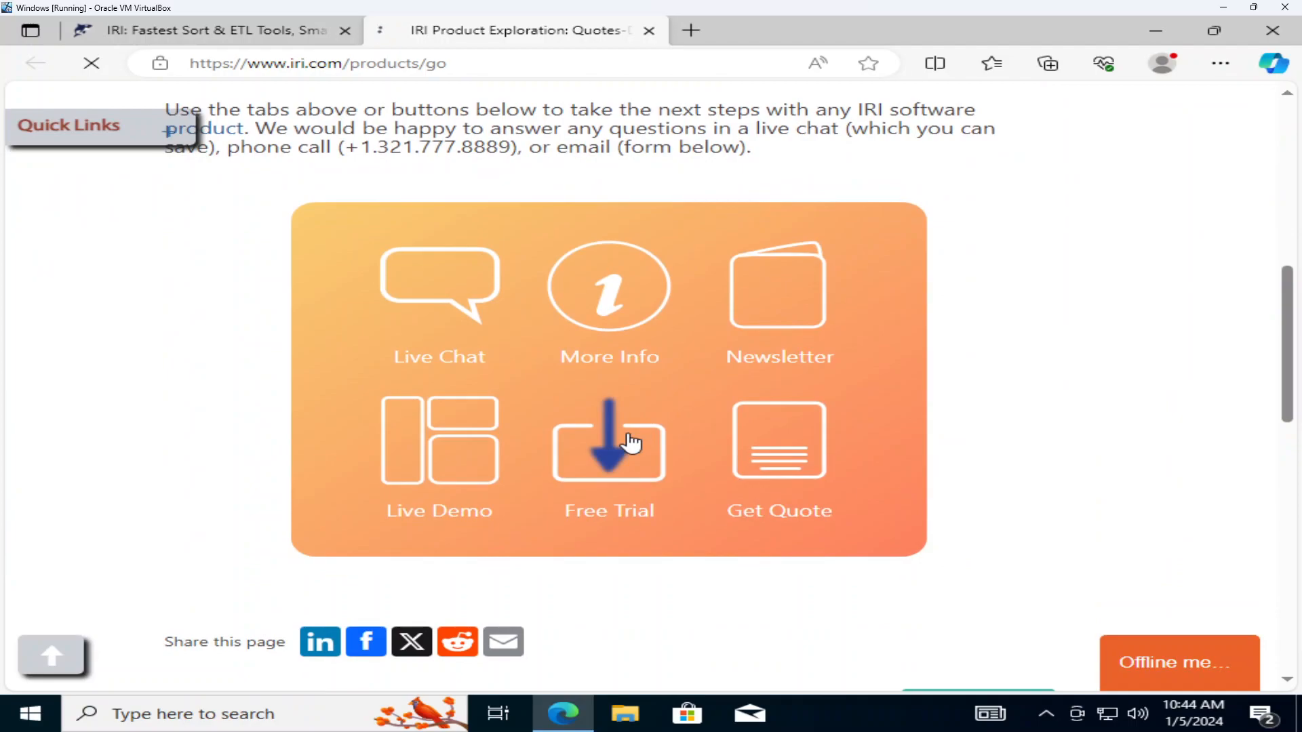
pyautogui.scroll(-6, 691, 366)
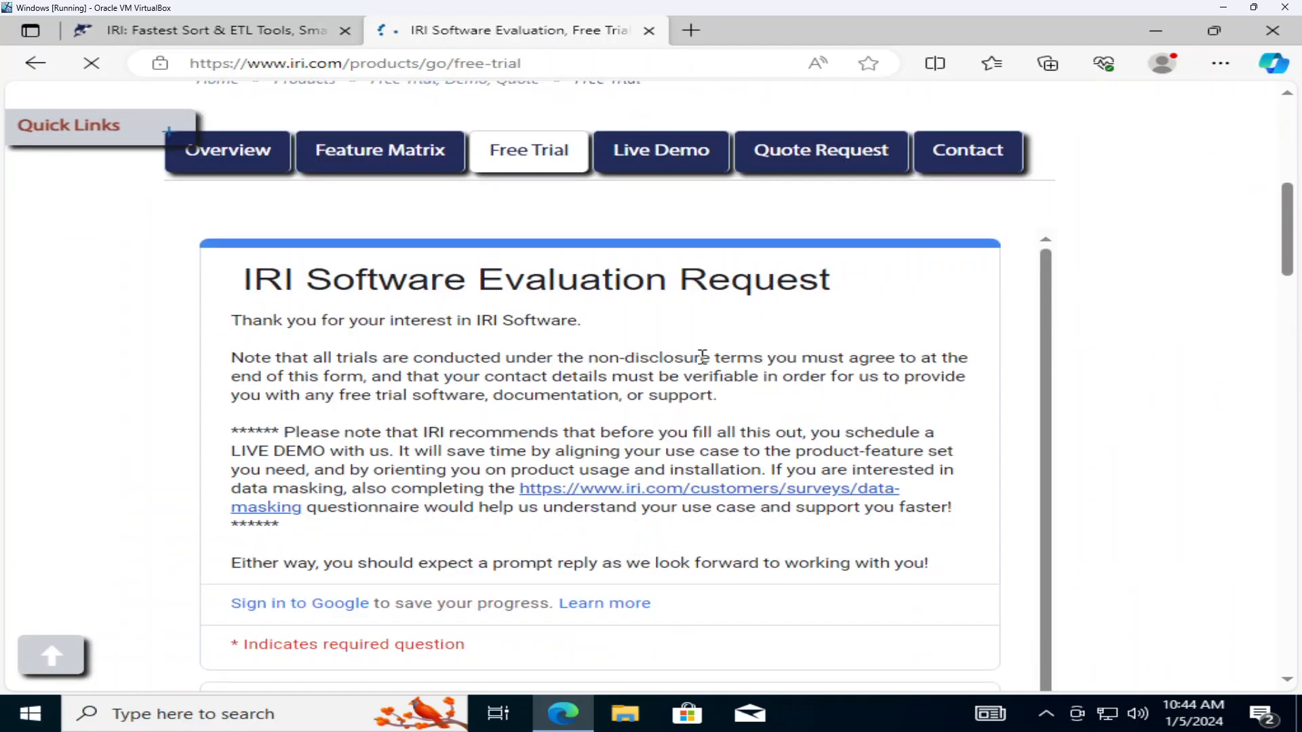
pyautogui.scroll(-2, 703, 356)
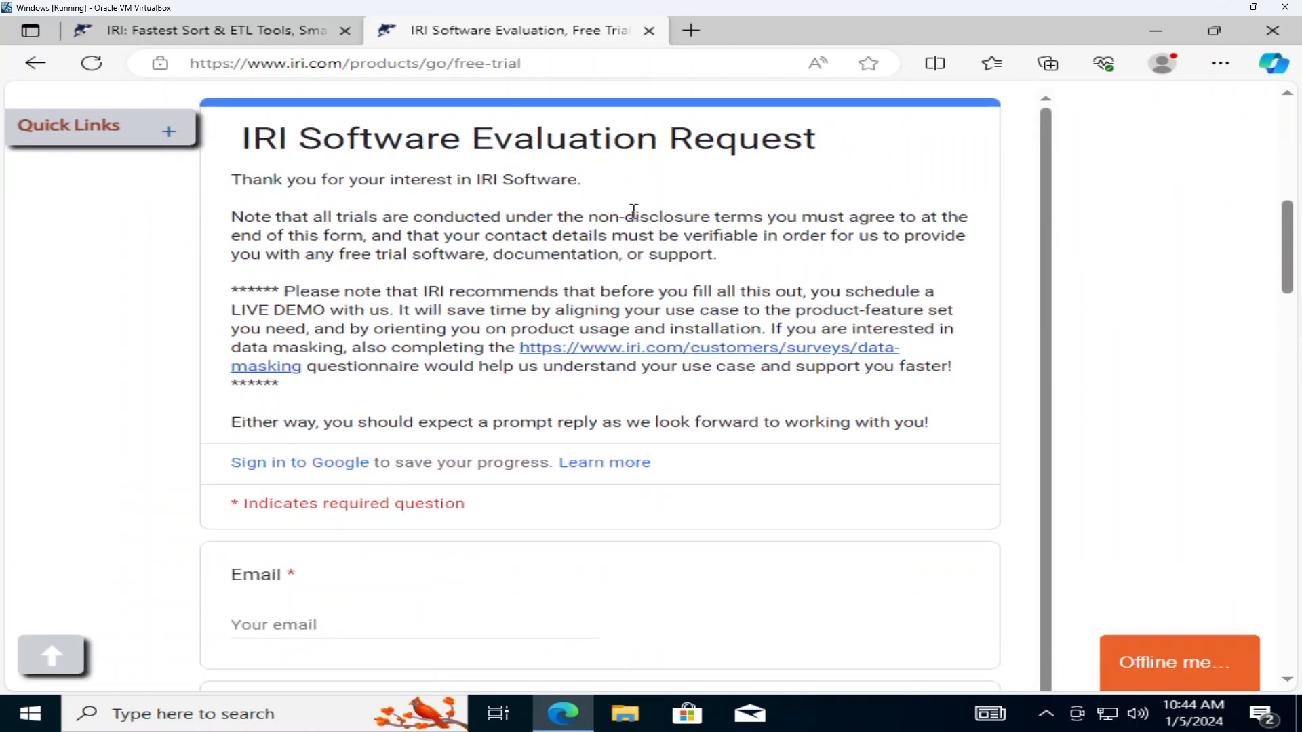
pyautogui.scroll(-1, 615, 325)
pyautogui.scroll(-3, 822, 335)
pyautogui.scroll(-5, 1090, 302)
pyautogui.scroll(-20, 1102, 308)
pyautogui.scroll(10, 1104, 314)
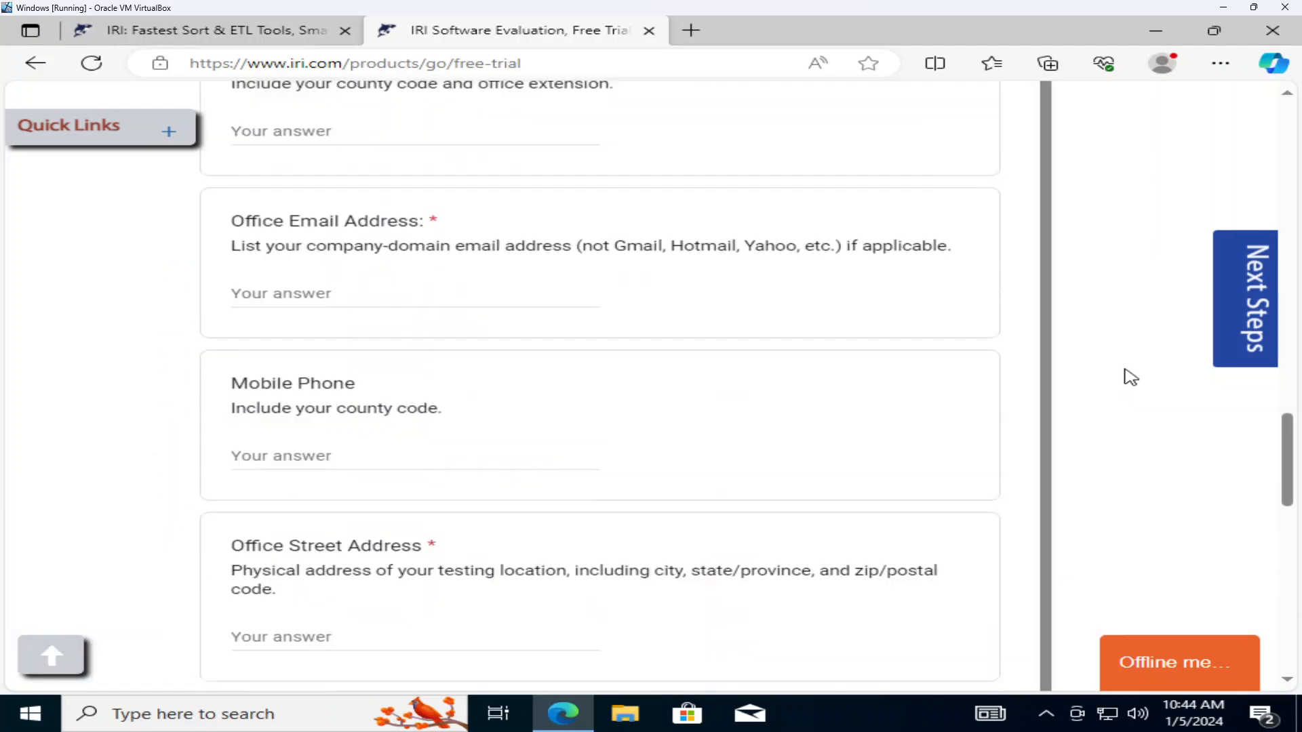
pyautogui.scroll(10, 1129, 377)
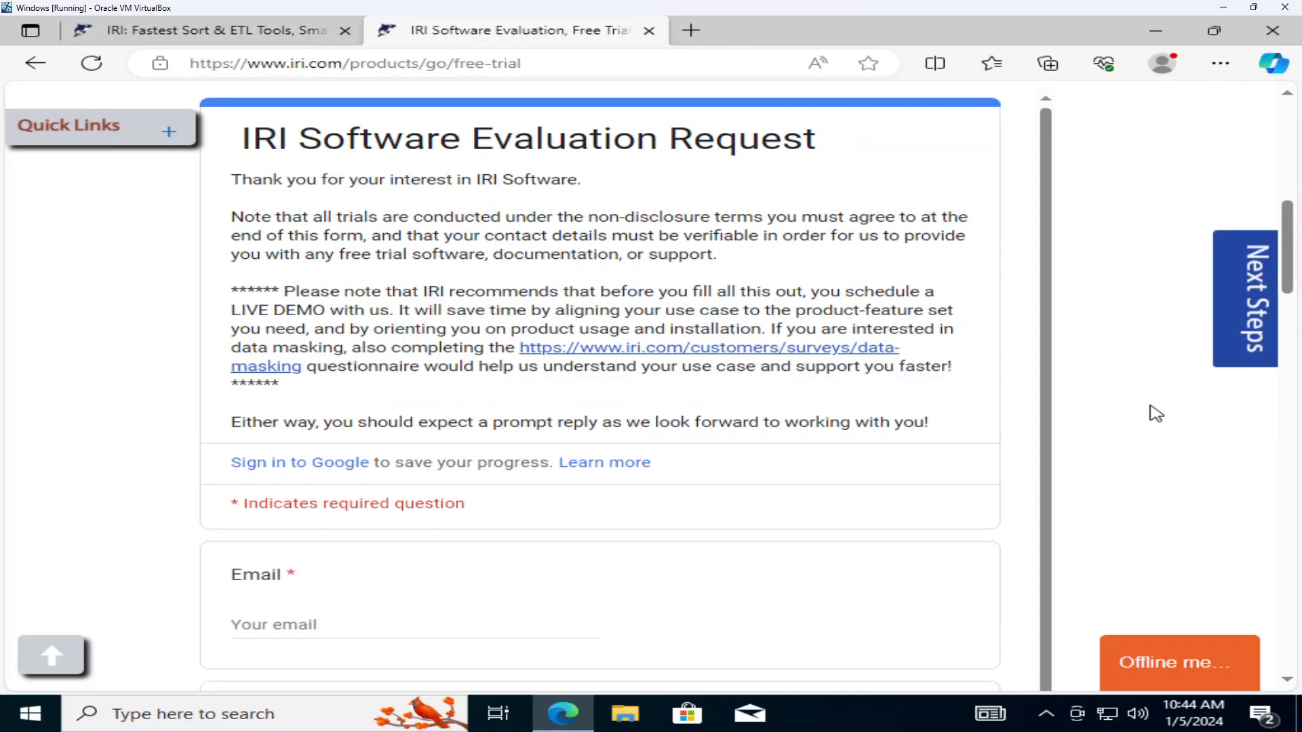
pyautogui.click(1284, 31)
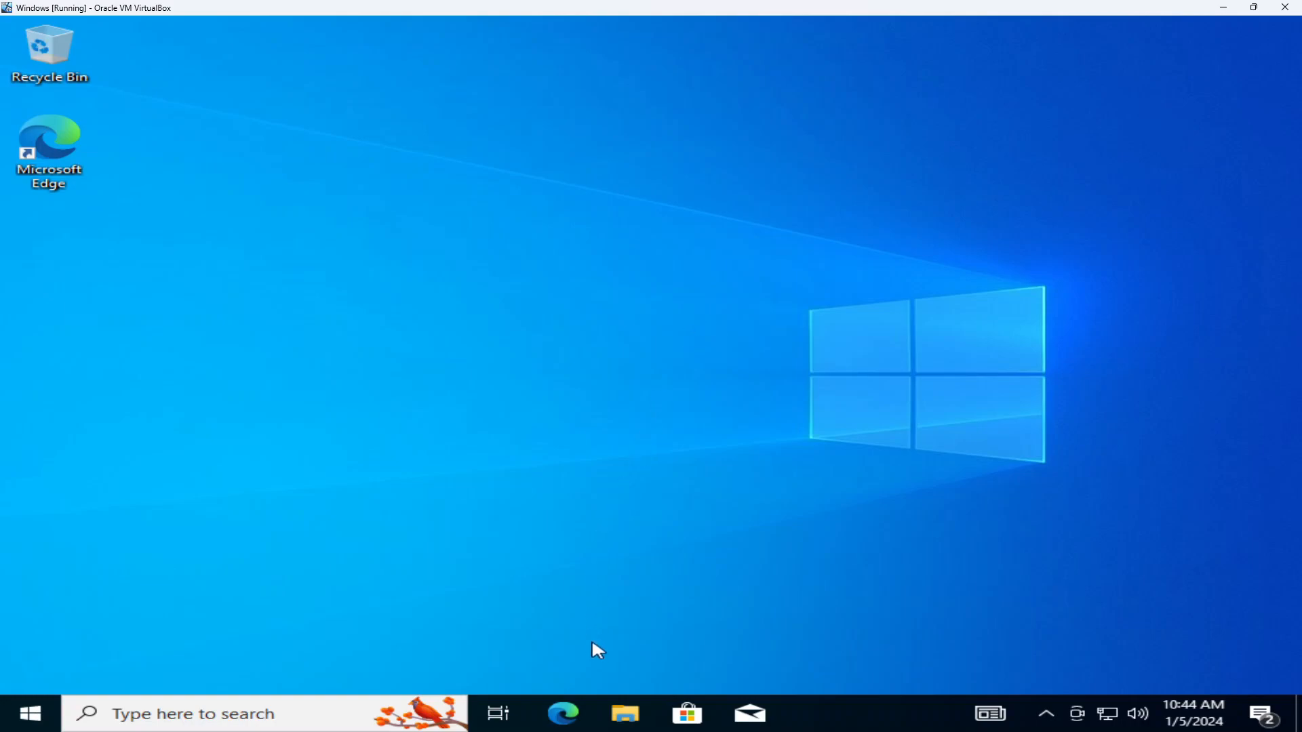
# - Run the iri-voracity-010524 installer from the Downloads folder in File Explorer
pyautogui.click(625, 714)
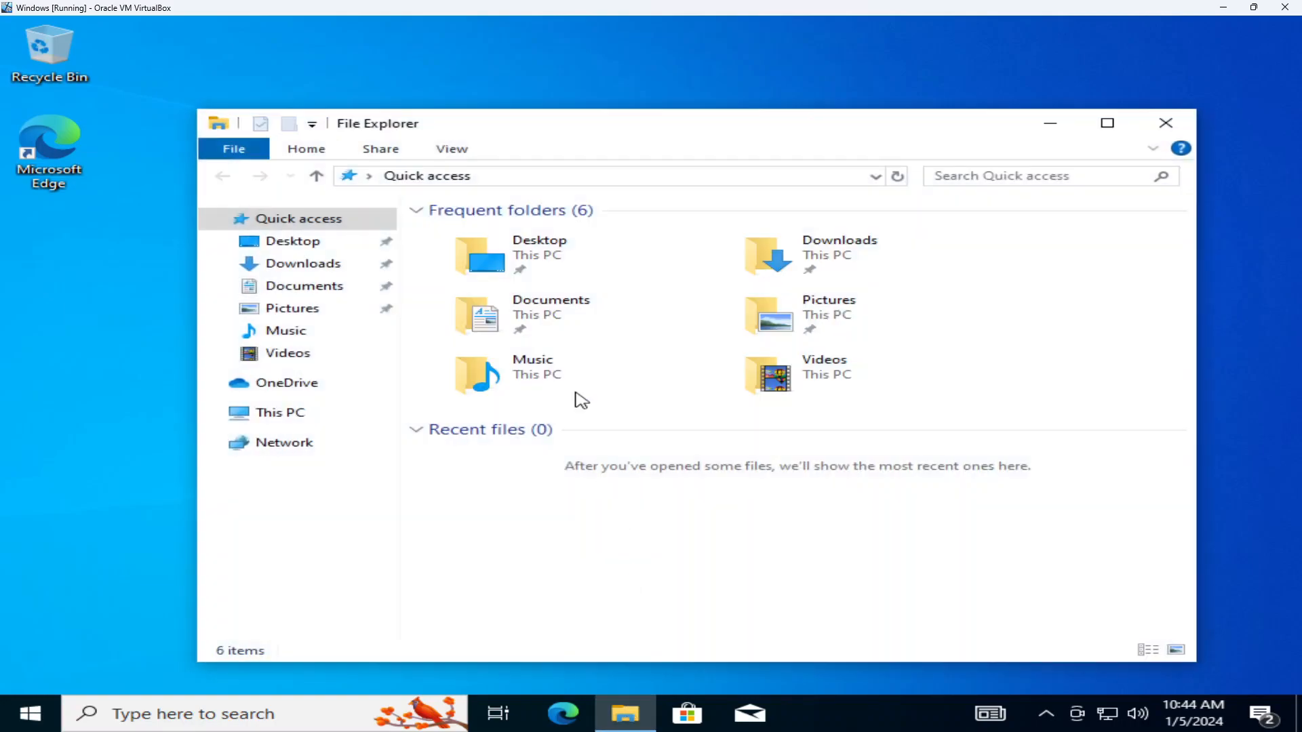
pyautogui.click(296, 265)
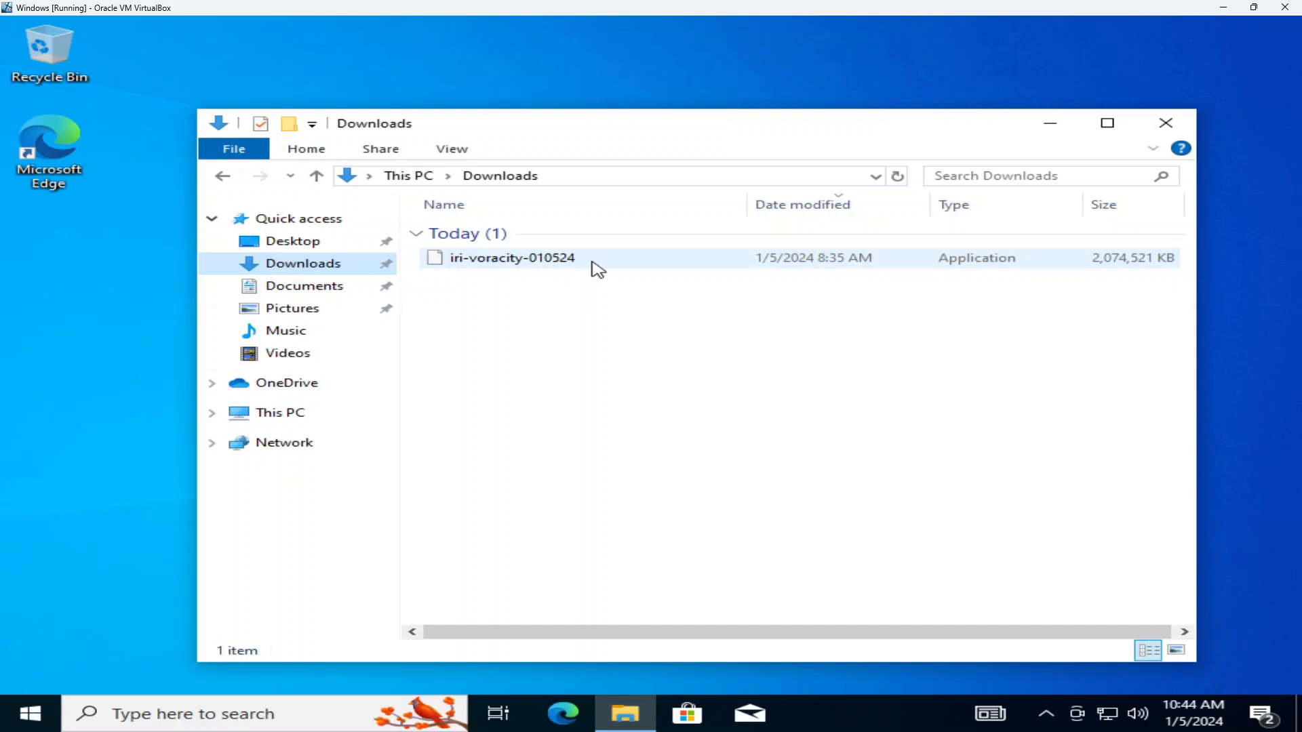
pyautogui.doubleClick(556, 260)
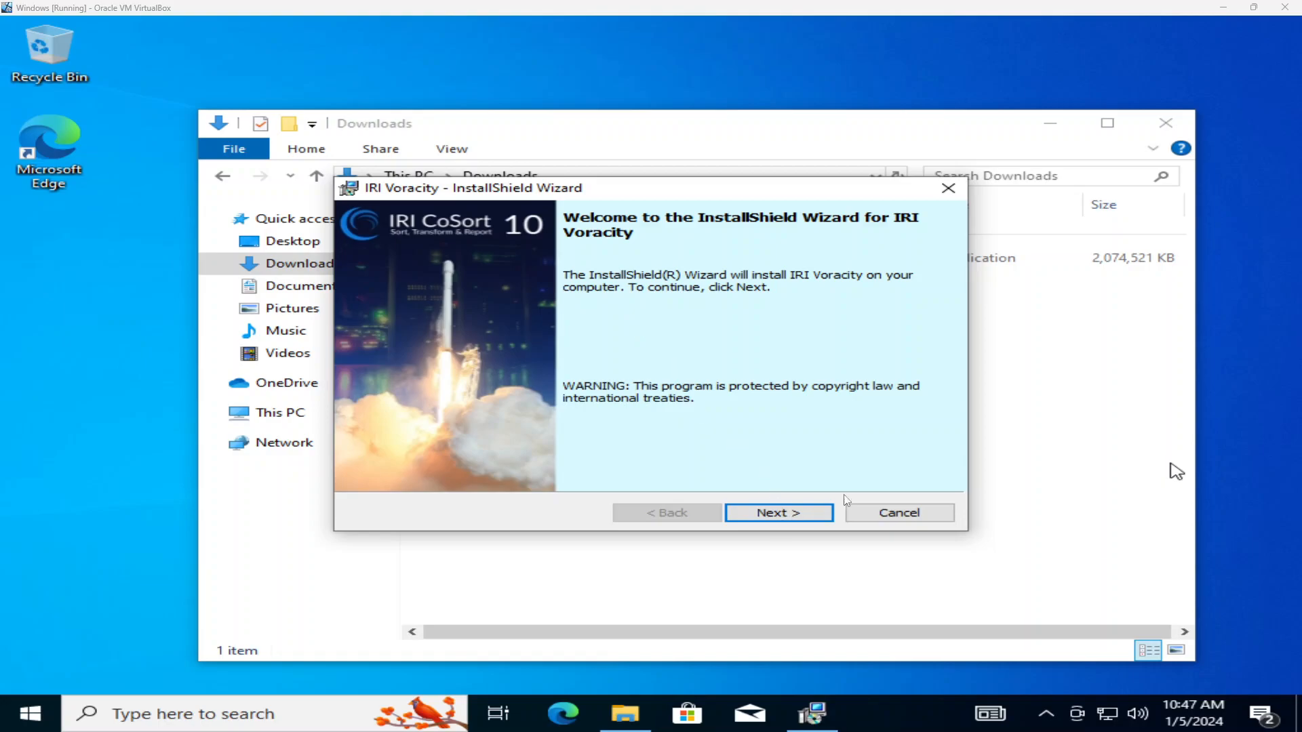
# - Accept the license agreement, keep the user details, and choose the Complete setup type
pyautogui.click(804, 518)
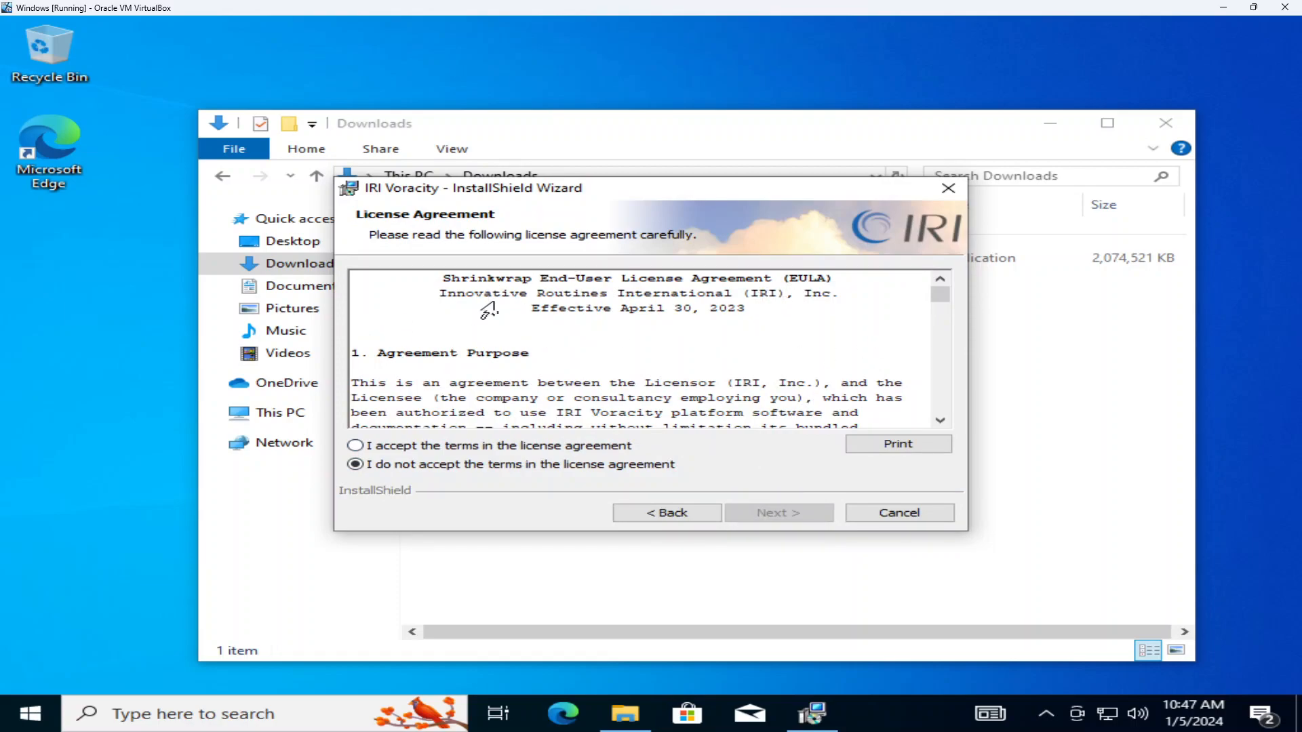
pyautogui.click(355, 445)
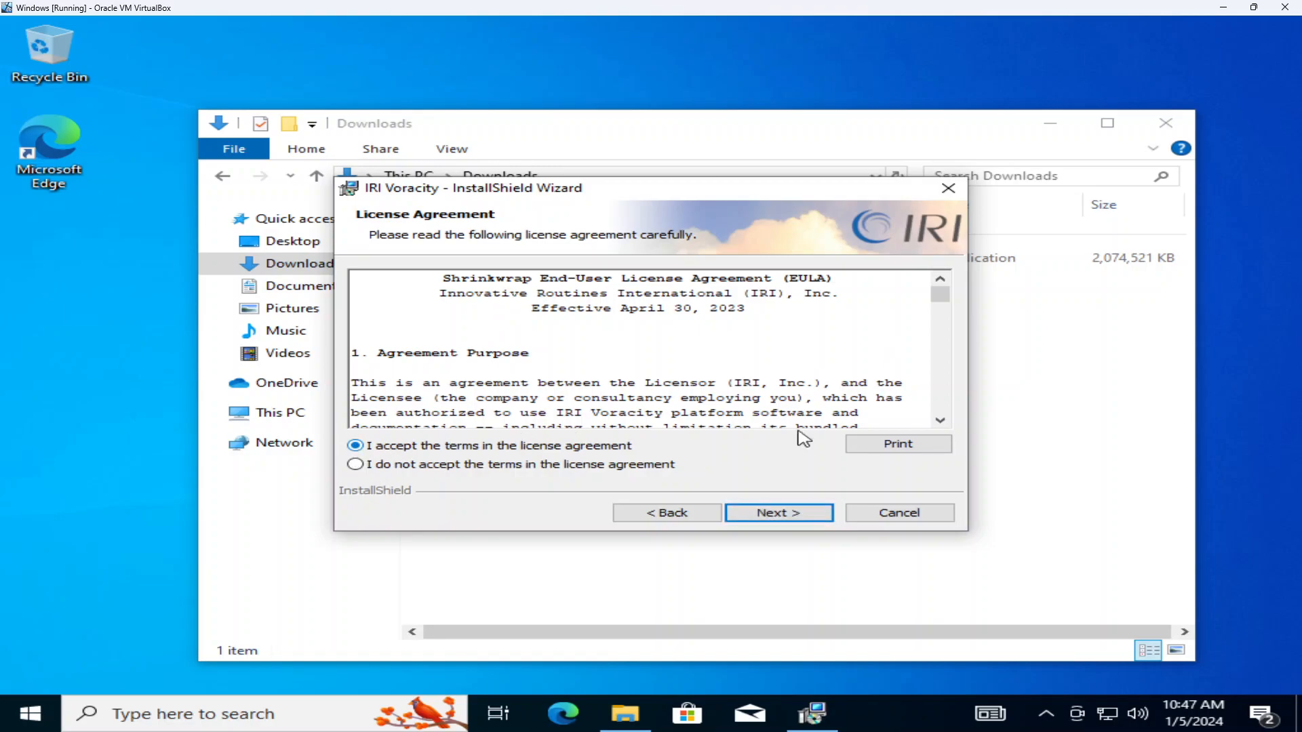
pyautogui.click(802, 515)
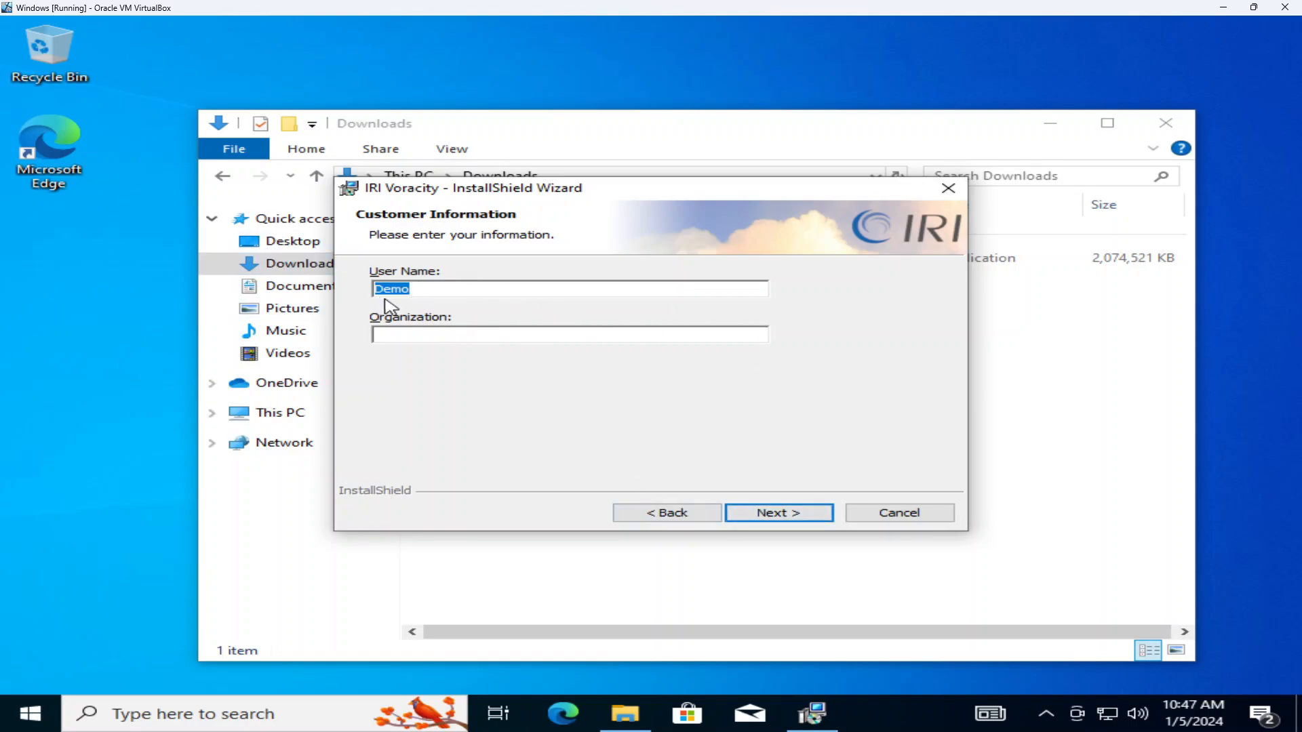
pyautogui.click(818, 521)
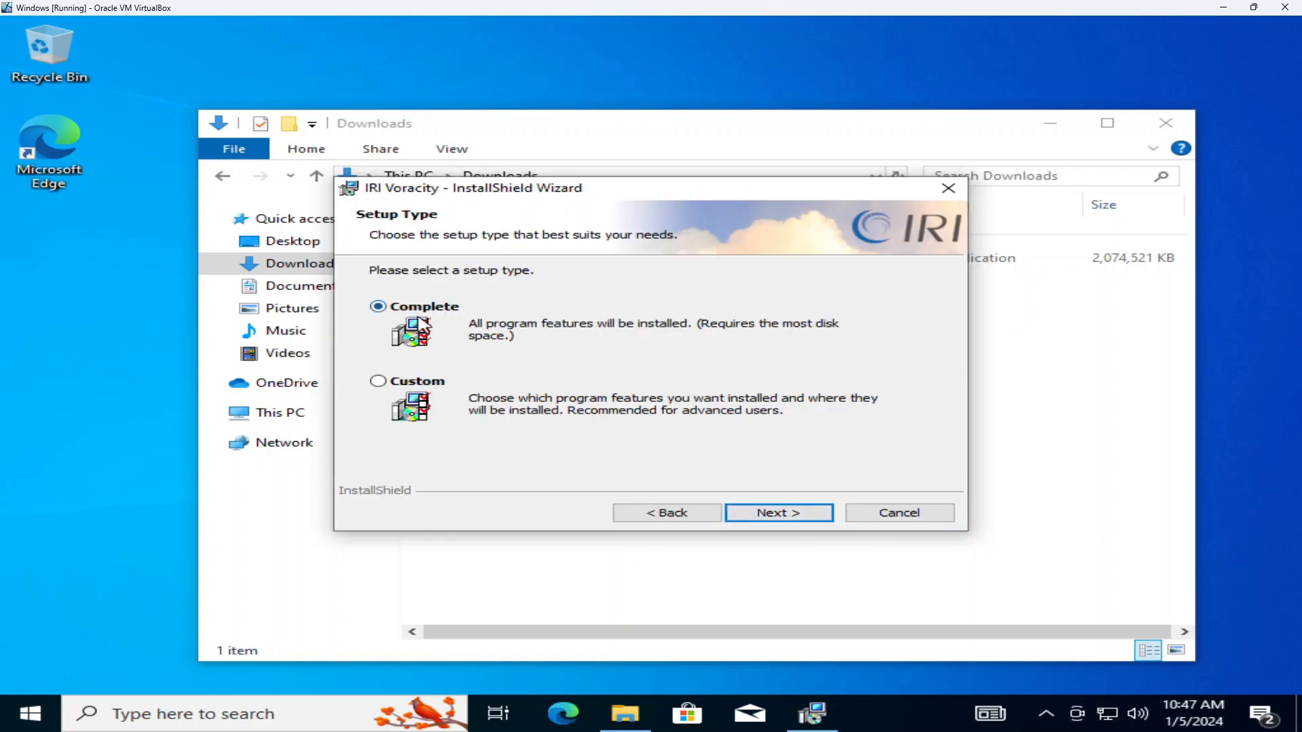
pyautogui.click(802, 515)
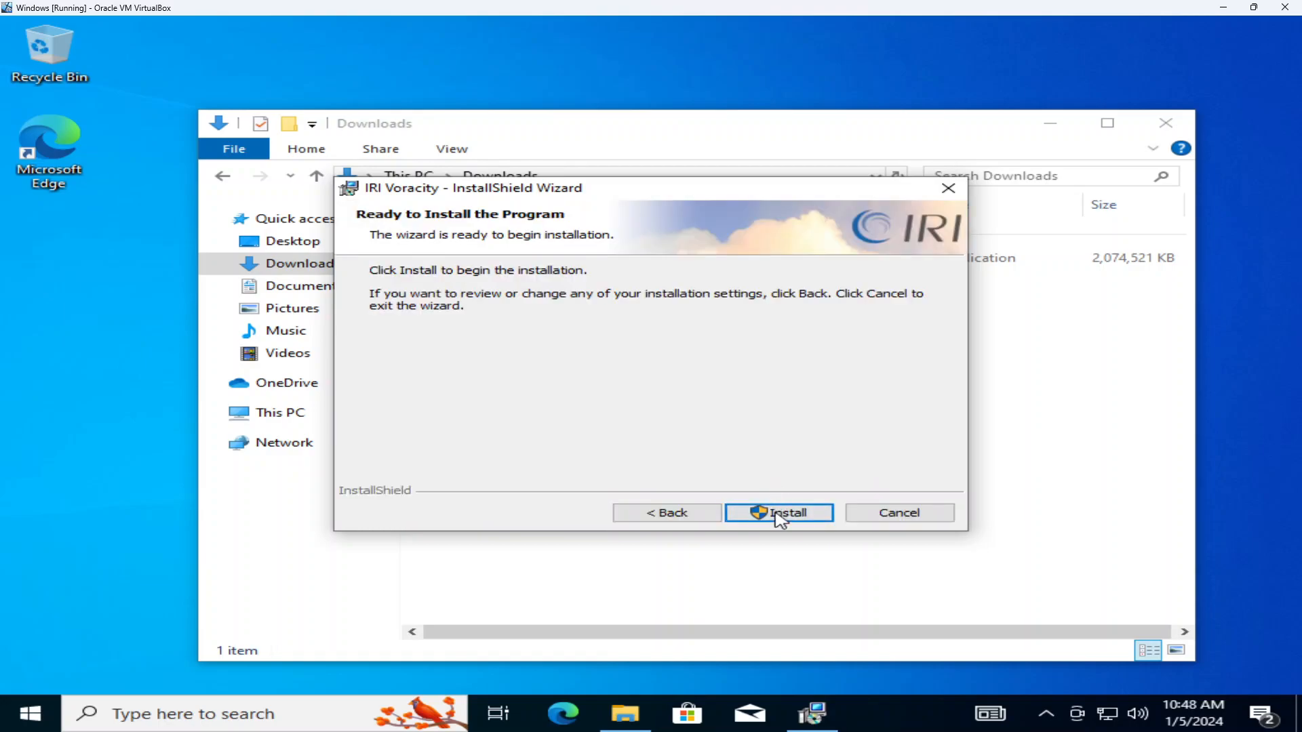
# - Install IRI Voracity, allowing the UAC prompt, finish the wizard, and minimize the Downloads window
pyautogui.click(780, 516)
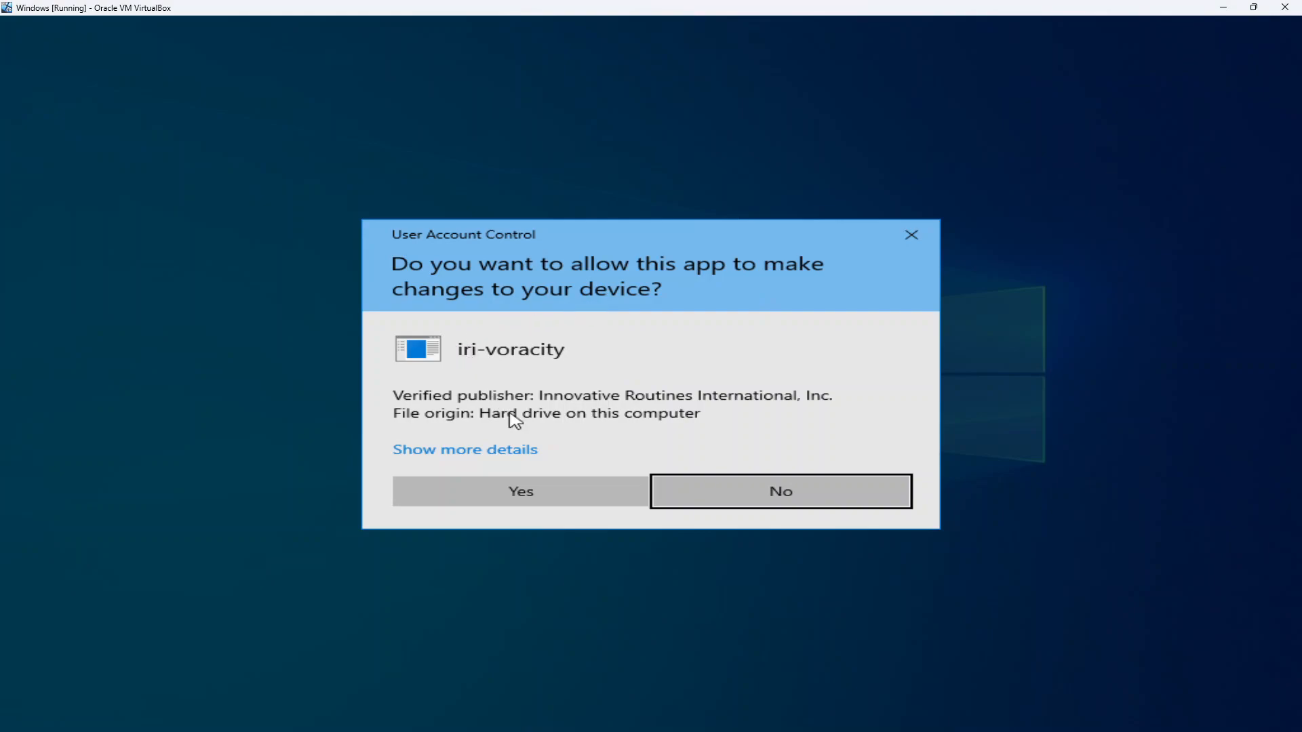
pyautogui.click(573, 502)
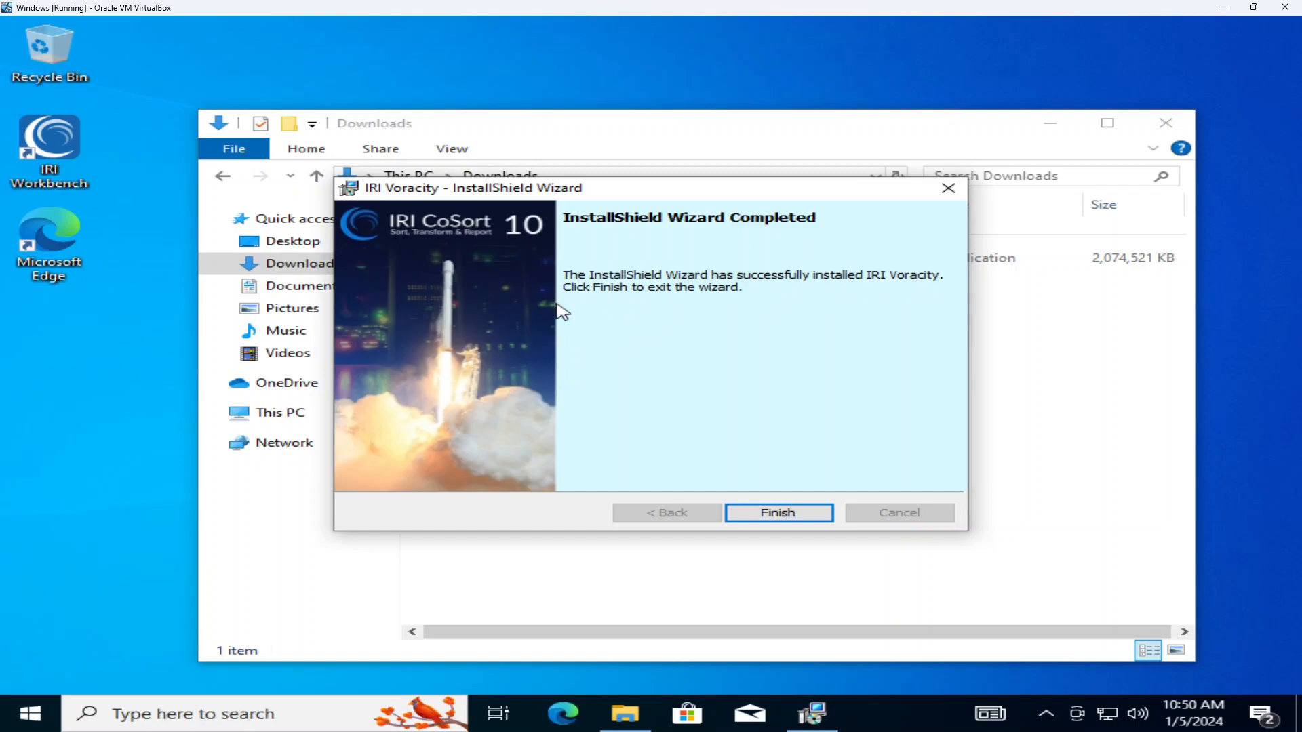
pyautogui.click(790, 514)
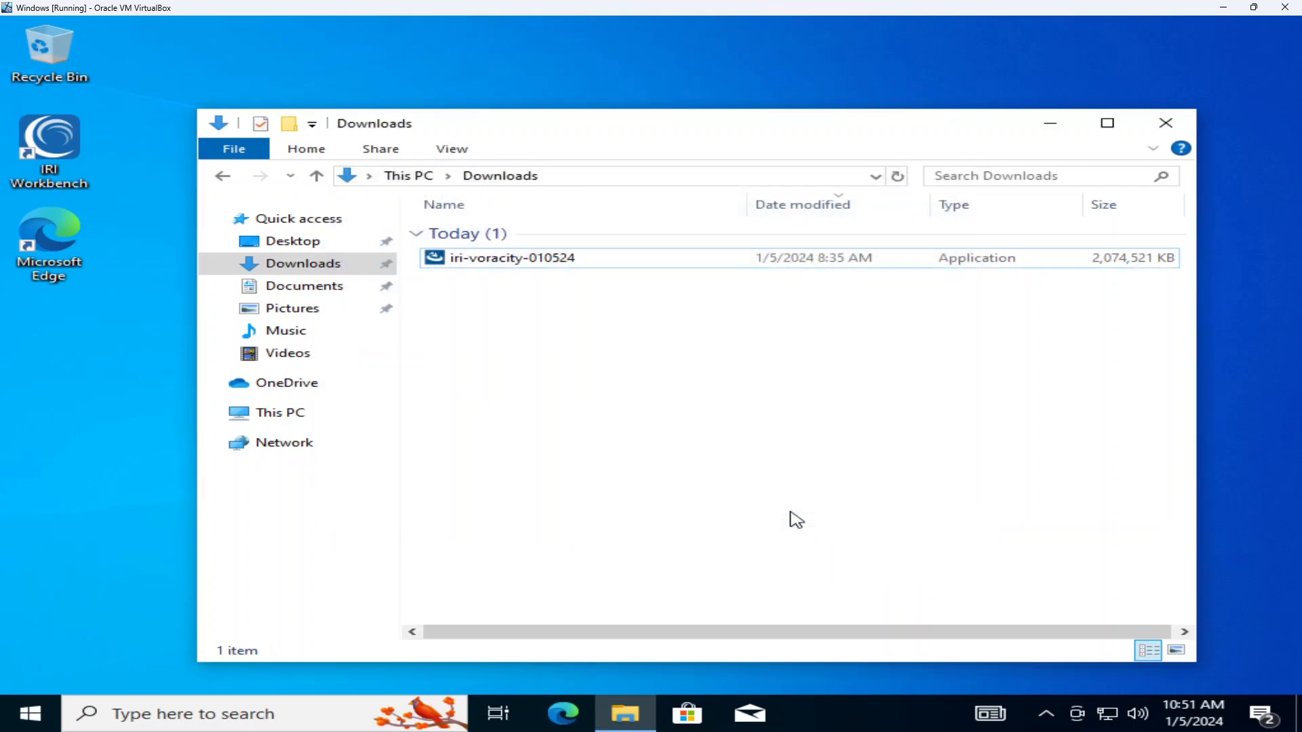
pyautogui.click(1049, 124)
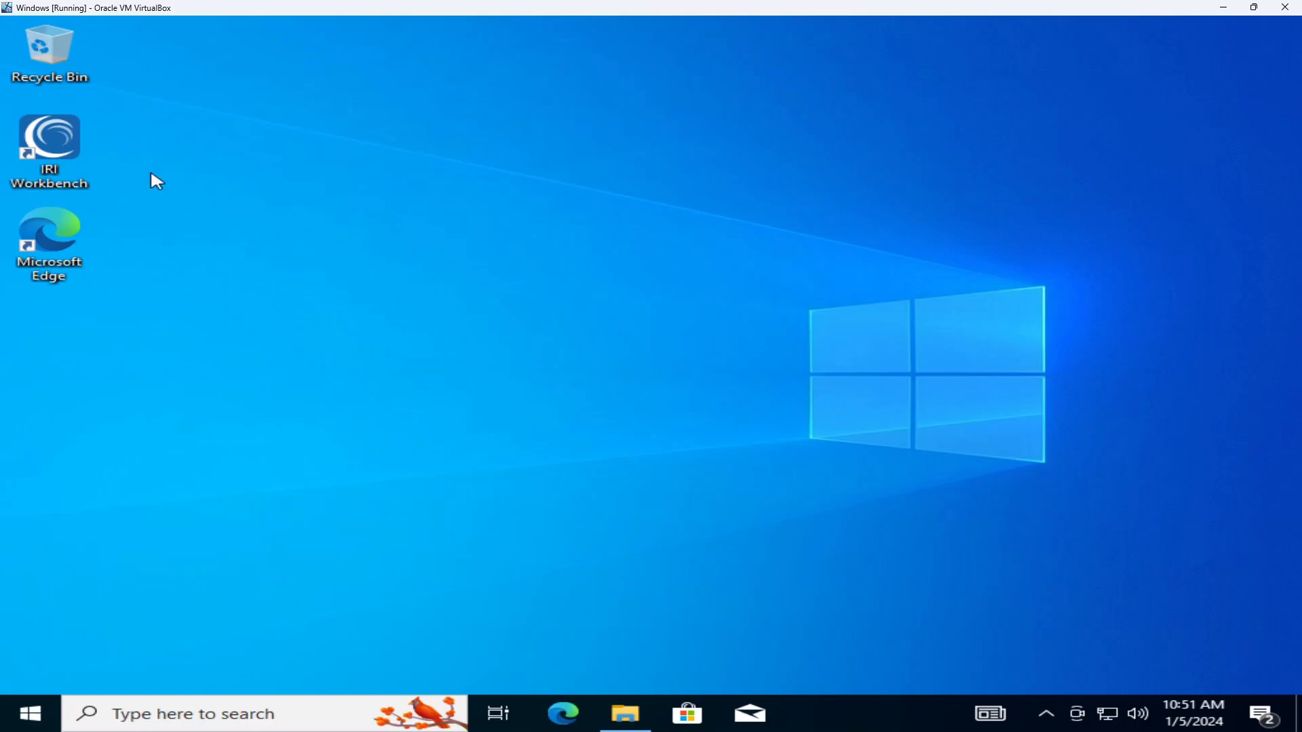
# - Run cs_setup in Command Prompt with option 1 (First Time Setup), then close it and launch IRI Workbench
pyautogui.click(232, 712)
pyautogui.write('cmd')
pyautogui.press('Return')
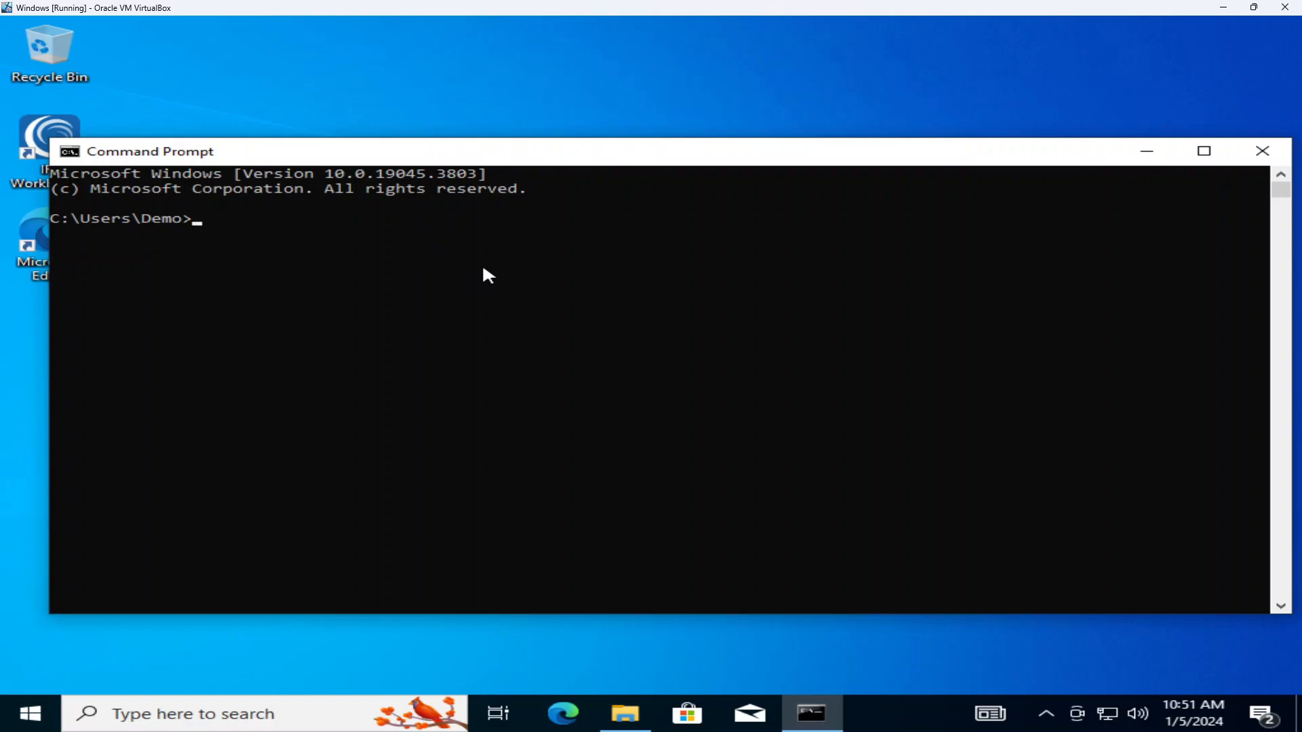
pyautogui.write('cs_setup')
pyautogui.press('Return')
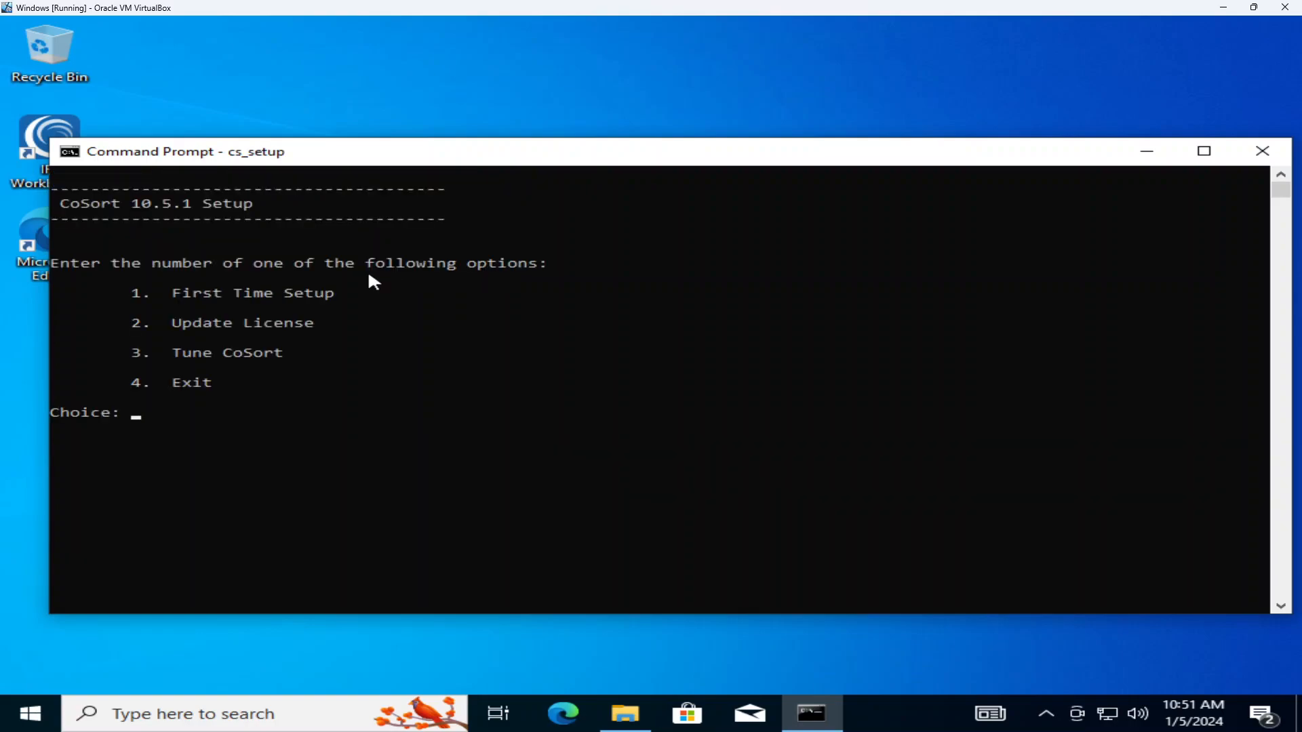
pyautogui.write('1')
pyautogui.press('Return')
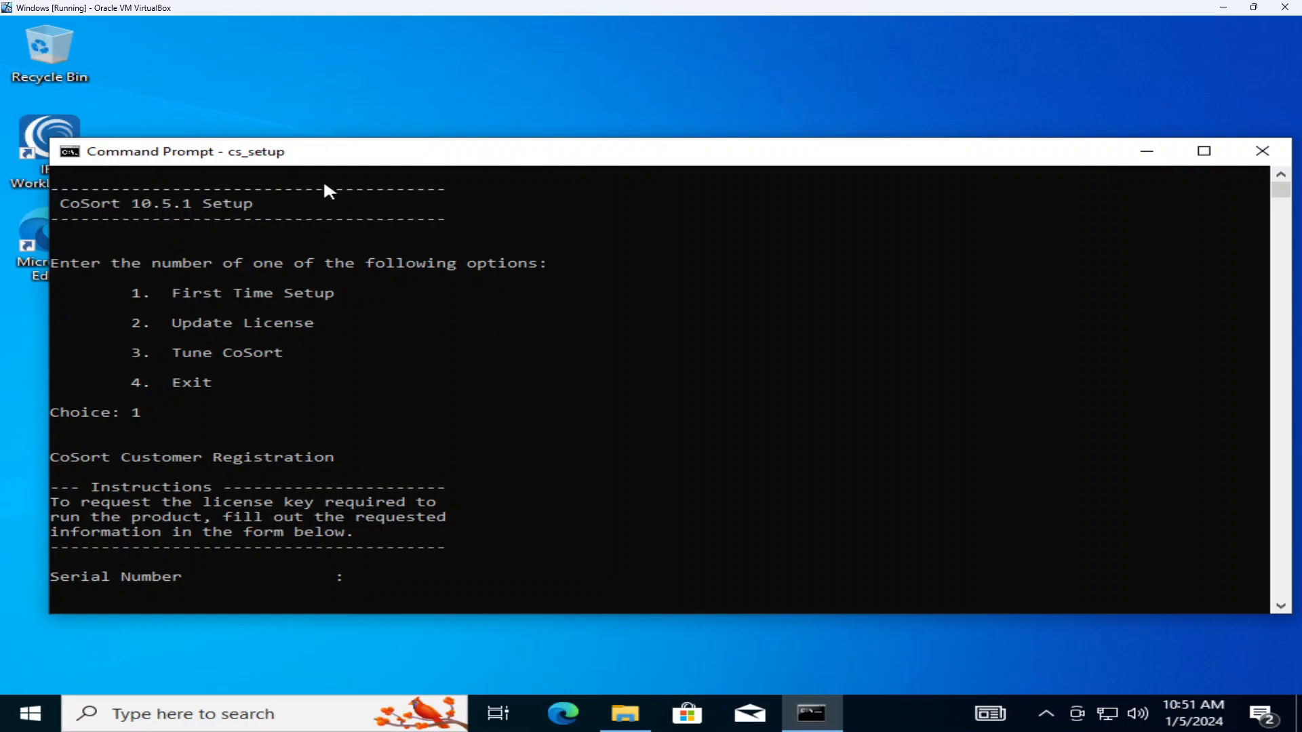
pyautogui.click(1256, 145)
pyautogui.doubleClick(56, 132)
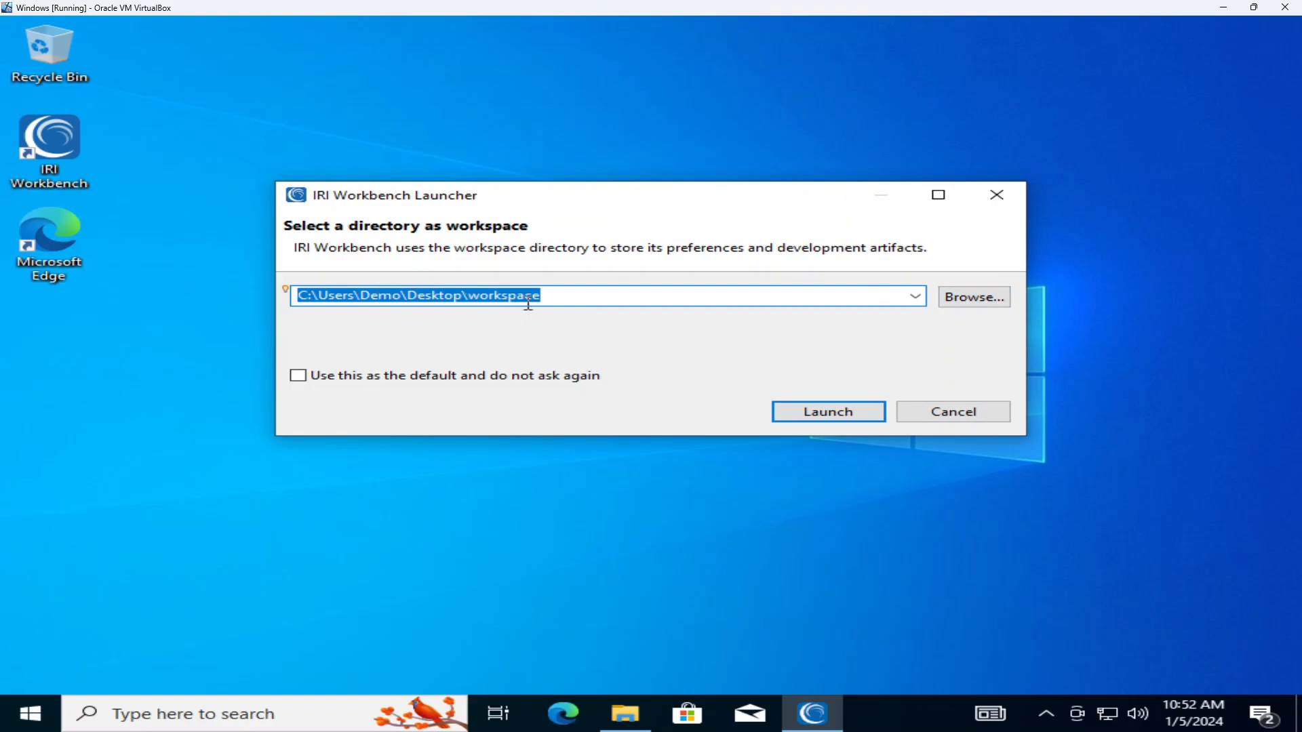
# - Launch Workbench with the Desktop workspace folder and maximize its window
pyautogui.click(844, 418)
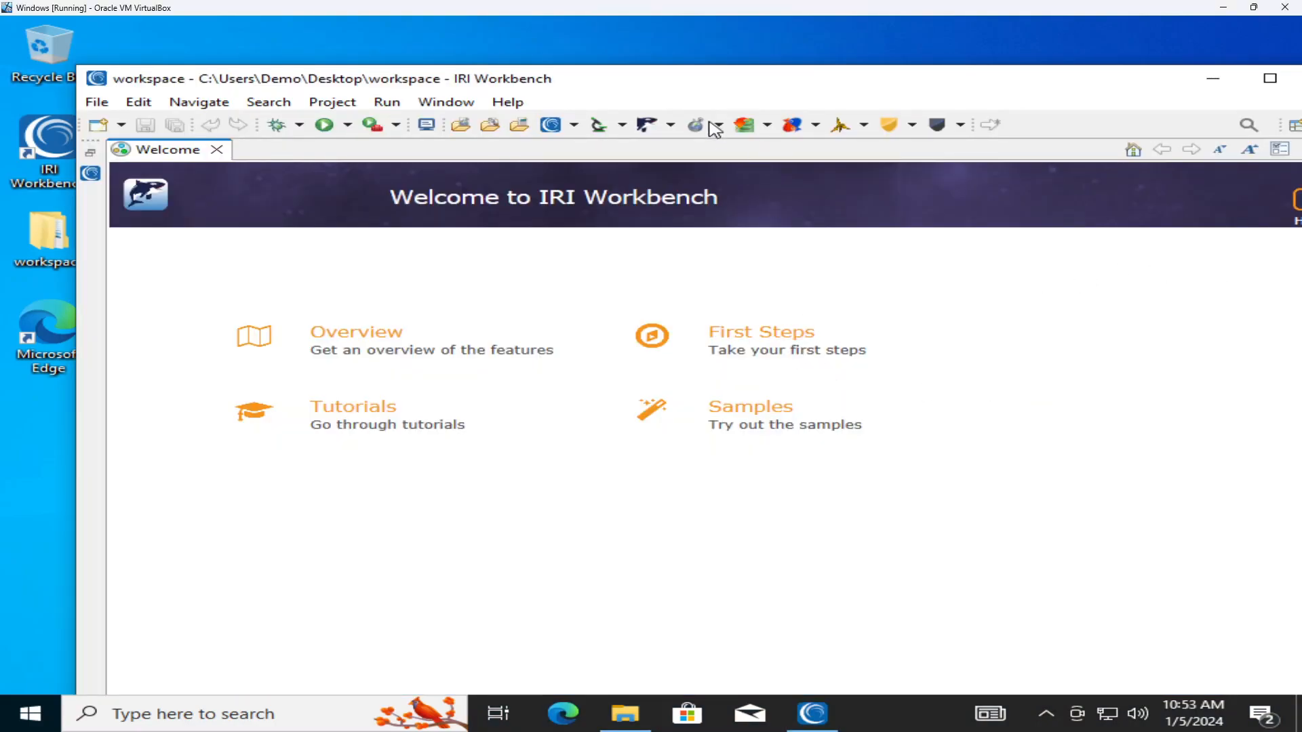
pyautogui.moveTo(651, 82); pyautogui.dragTo(628, 23)
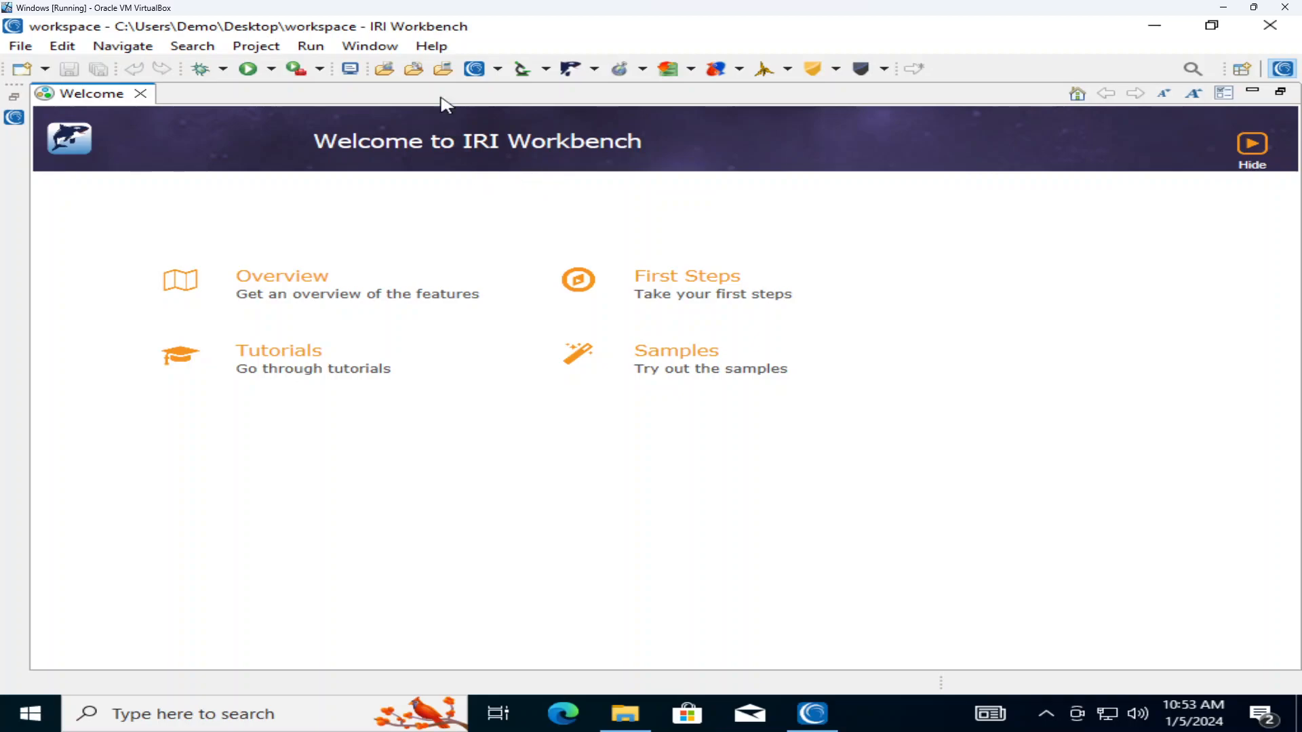
pyautogui.click(430, 46)
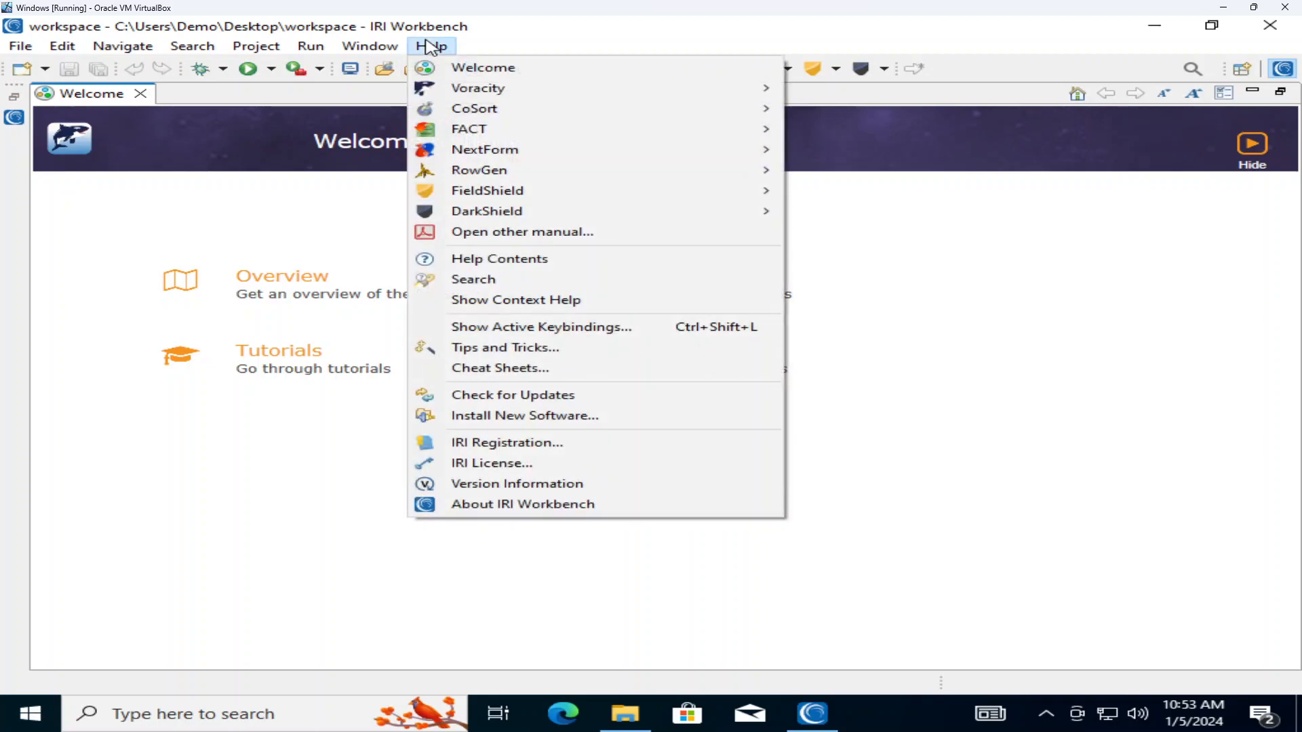
pyautogui.click(521, 444)
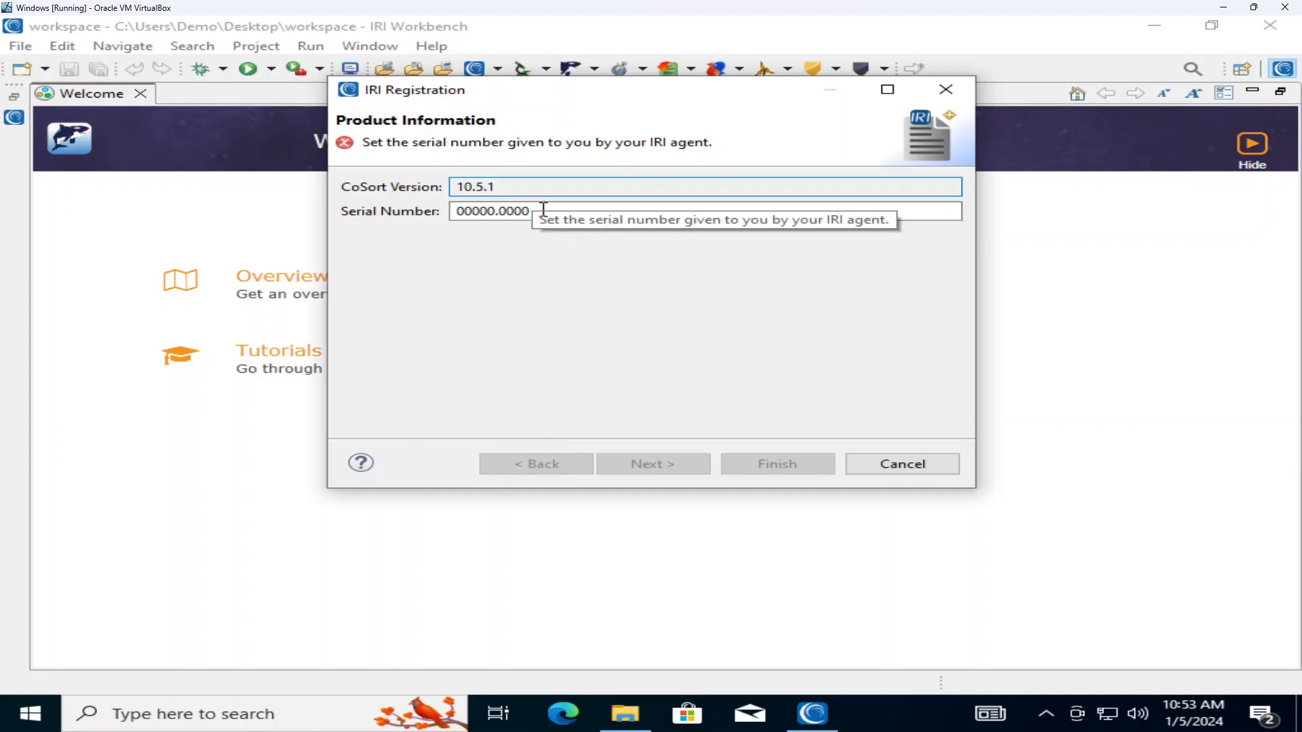
pyautogui.click(544, 209)
pyautogui.moveTo(531, 211); pyautogui.dragTo(453, 211)
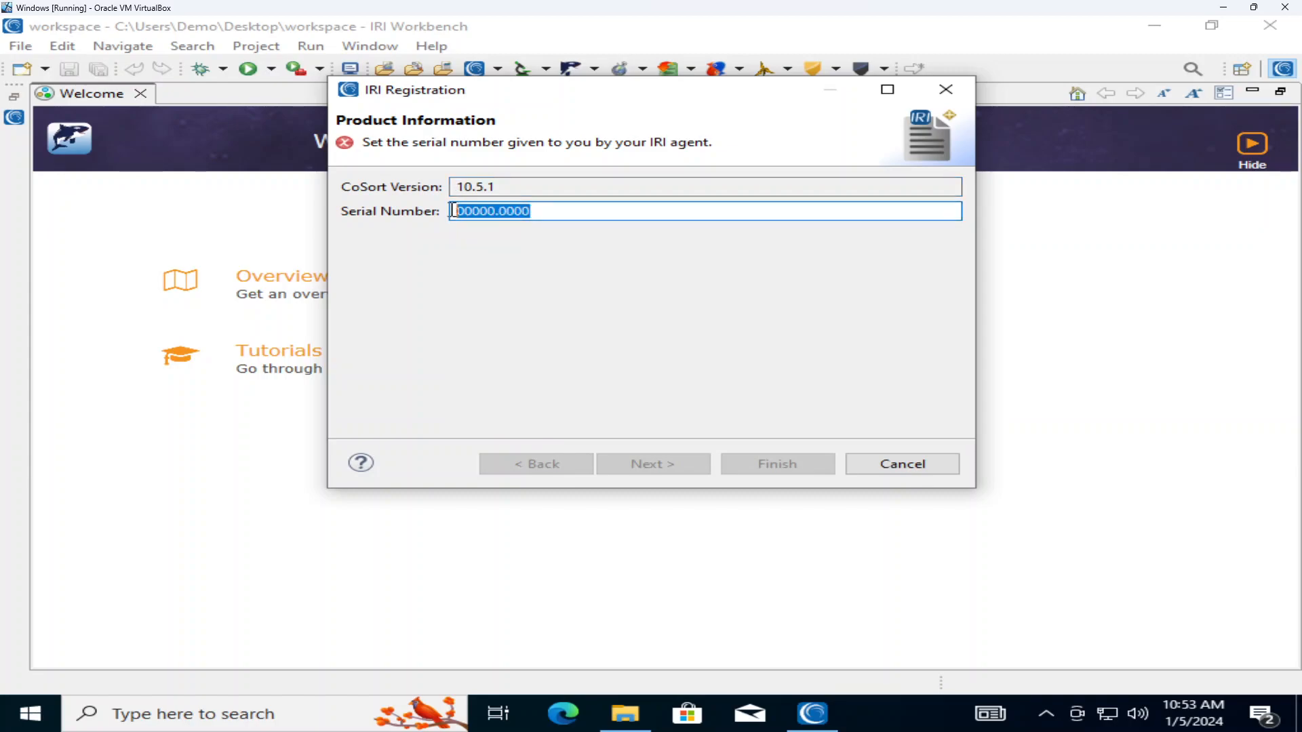
pyautogui.write('12345')
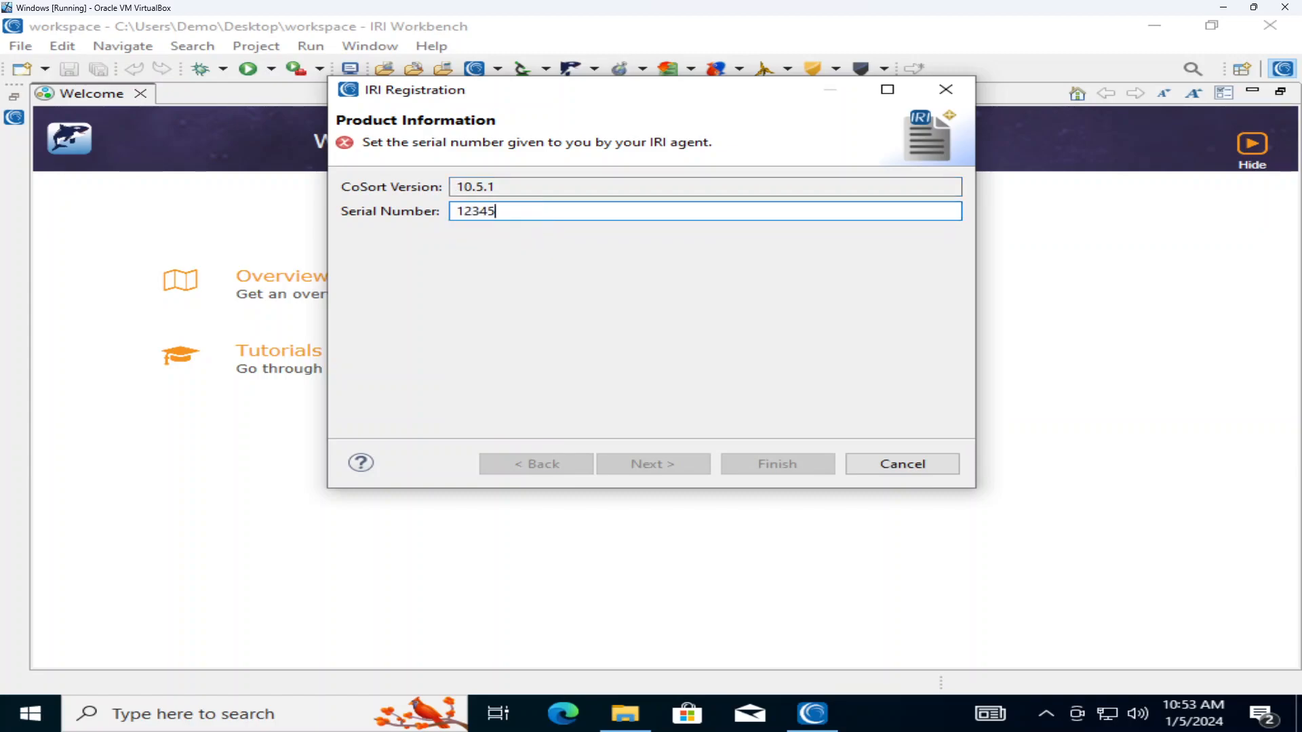
pyautogui.write('.1234')
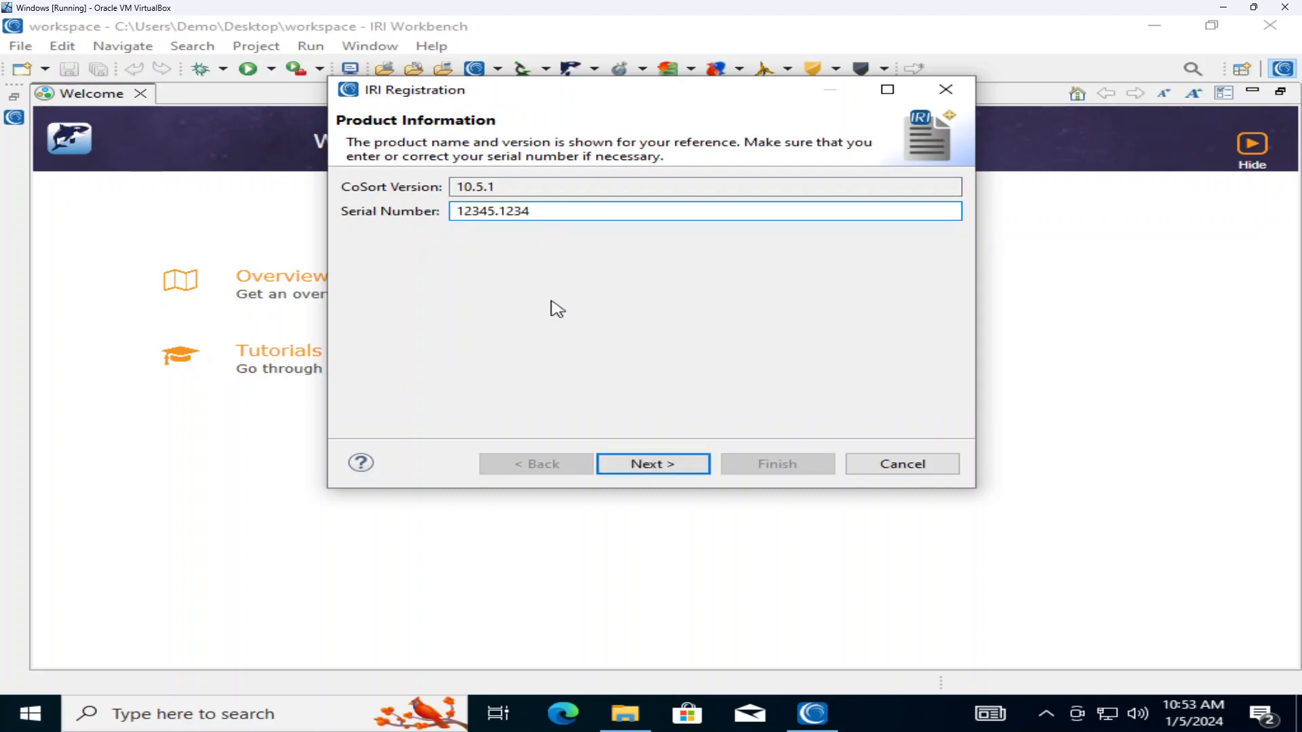
# - Fill in the company name, job title and contact e-mail, then continue to Hardware Information
pyautogui.click(665, 466)
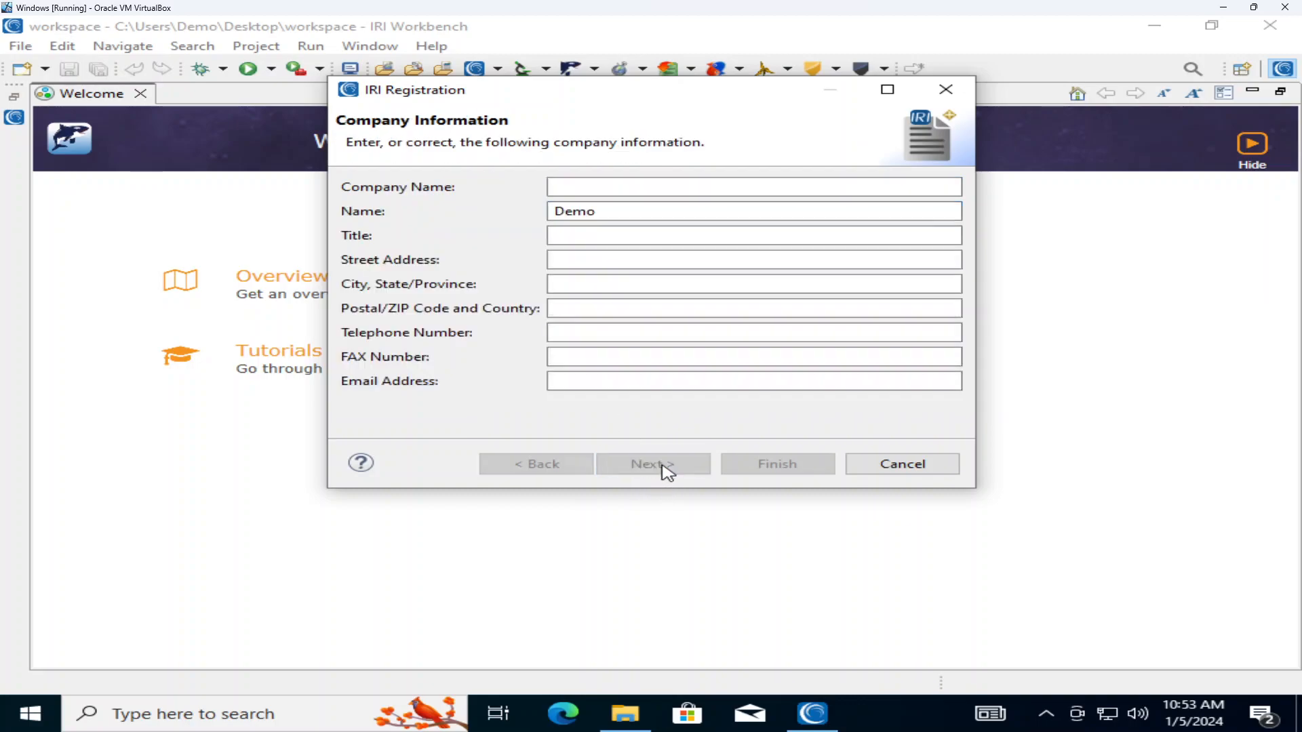
pyautogui.click(563, 190)
pyautogui.write('IRI')
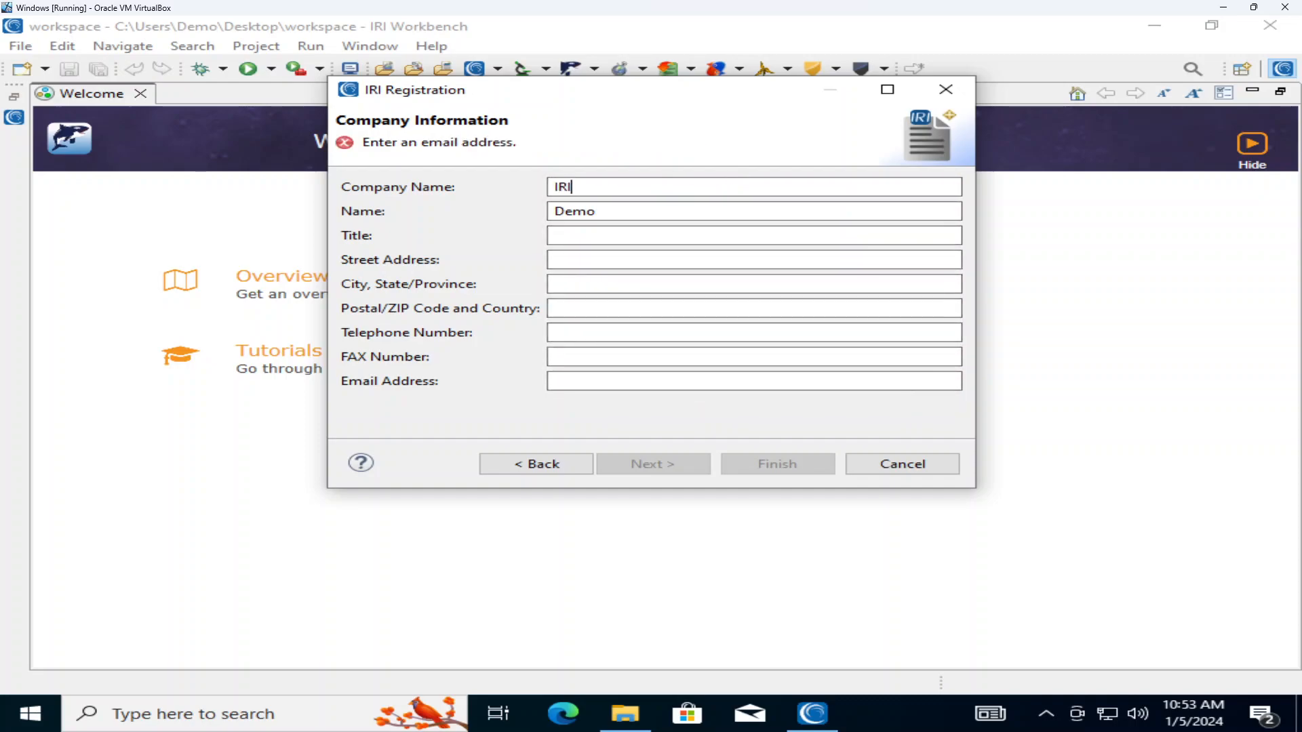
pyautogui.click(643, 232)
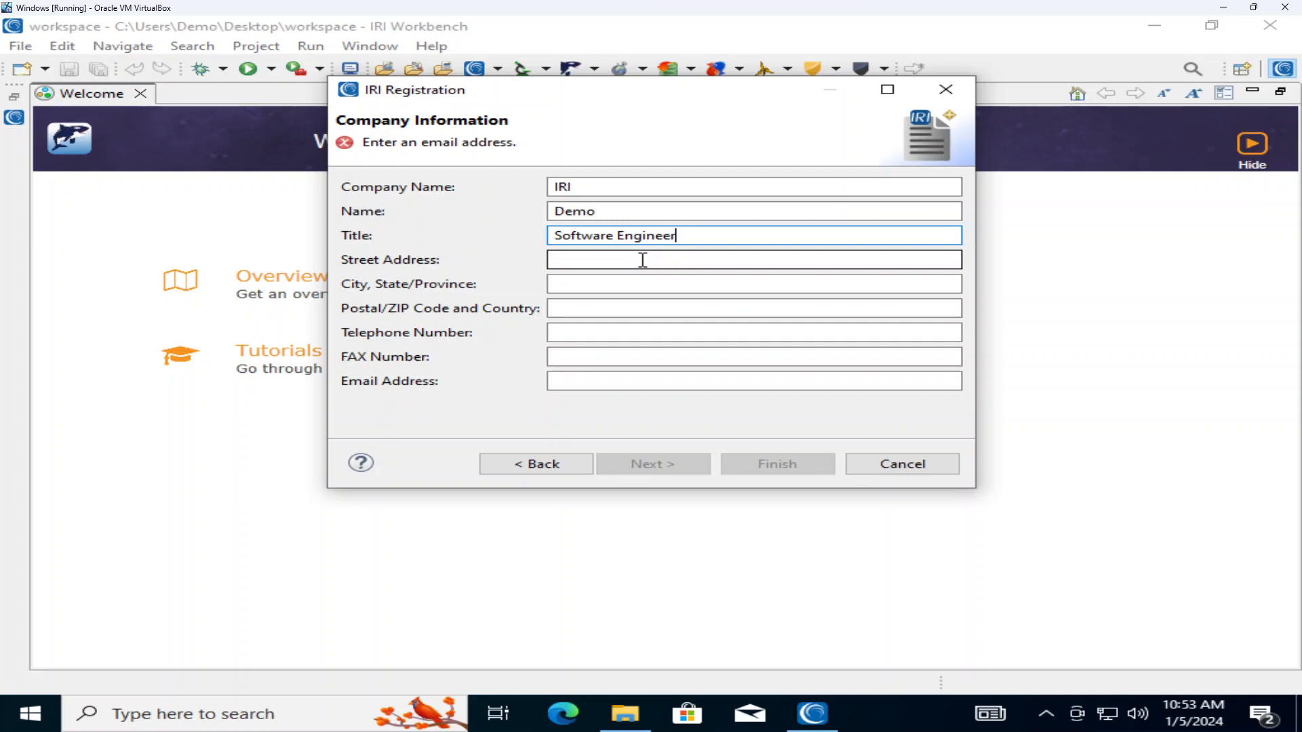
pyautogui.click(582, 381)
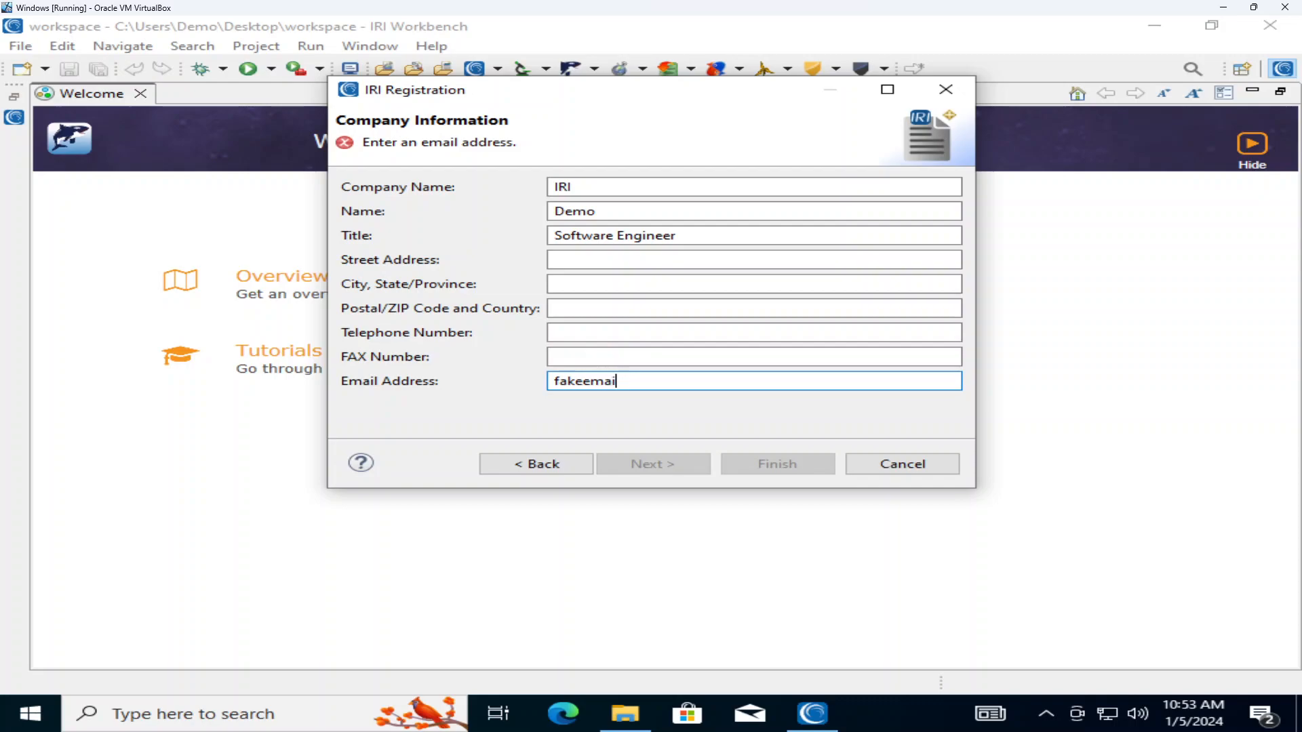
pyautogui.write('iri.com')
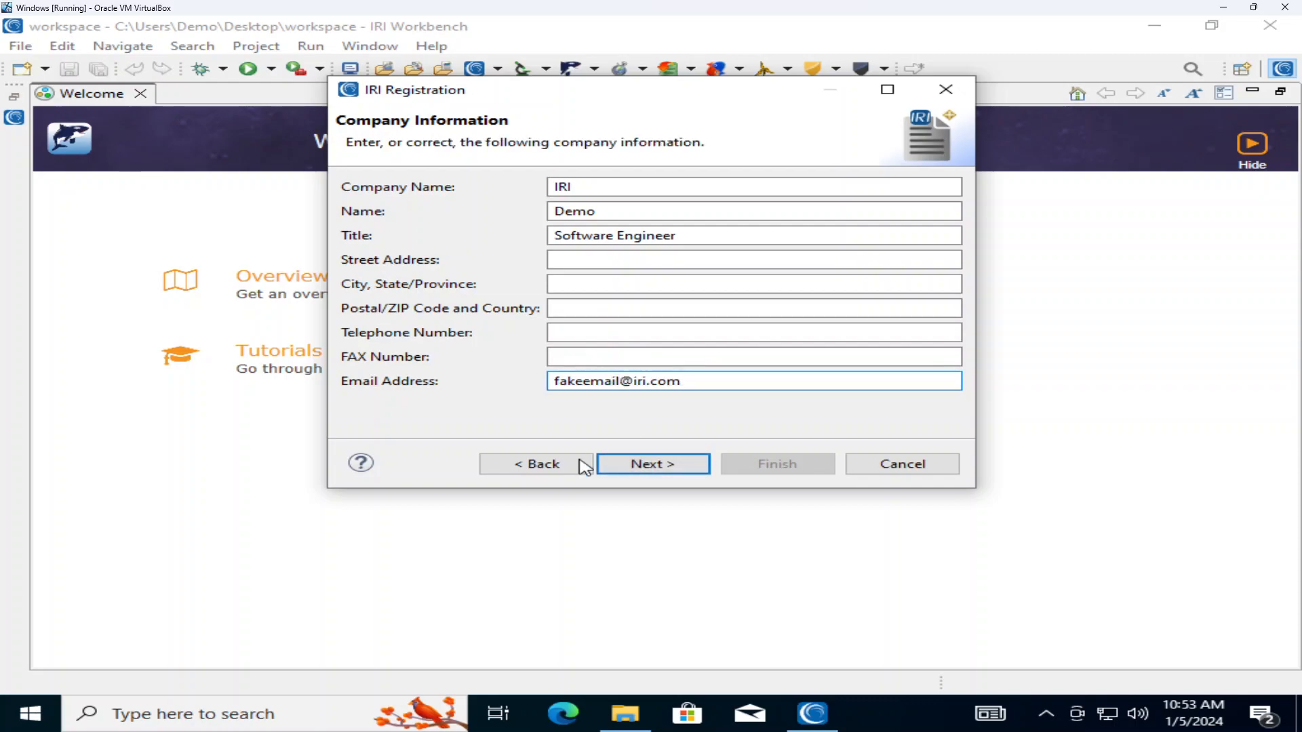
pyautogui.click(671, 466)
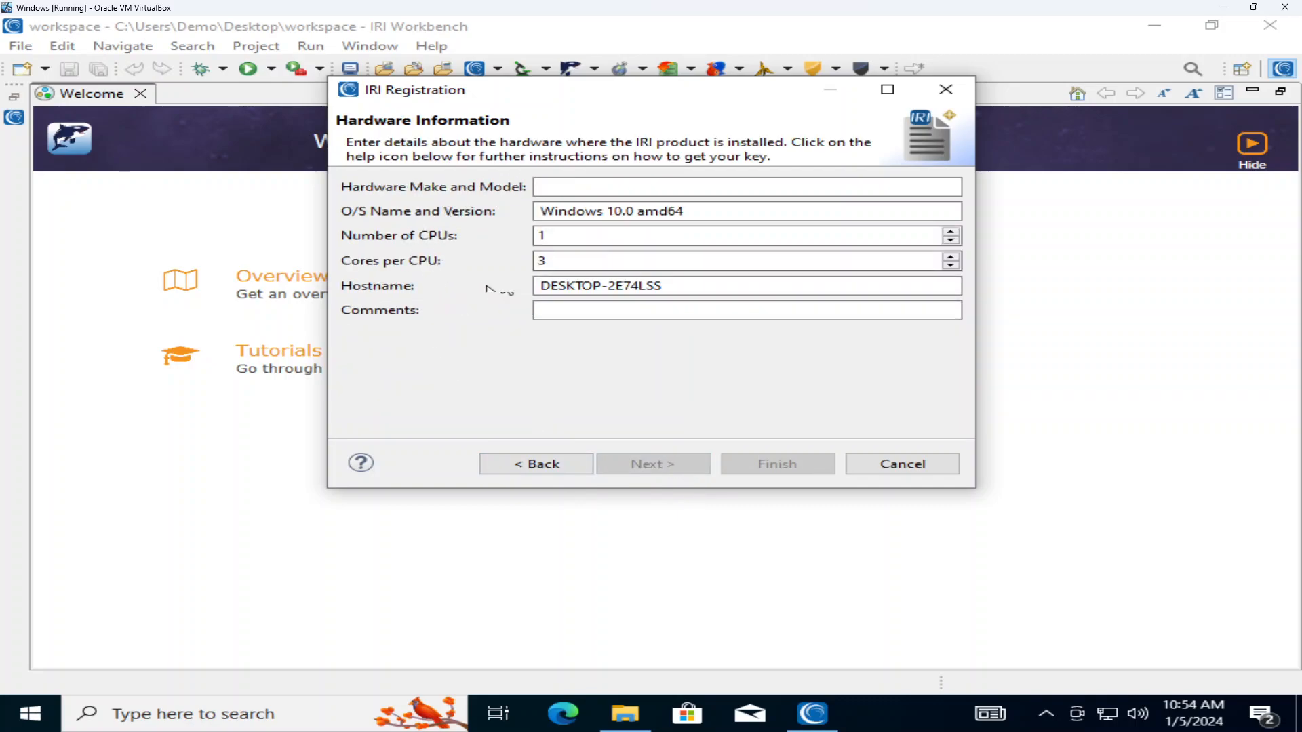
# - Enter hardware make and model 'open', finish registration to save RegForm.txt, and minimize Workbench
pyautogui.click(614, 185)
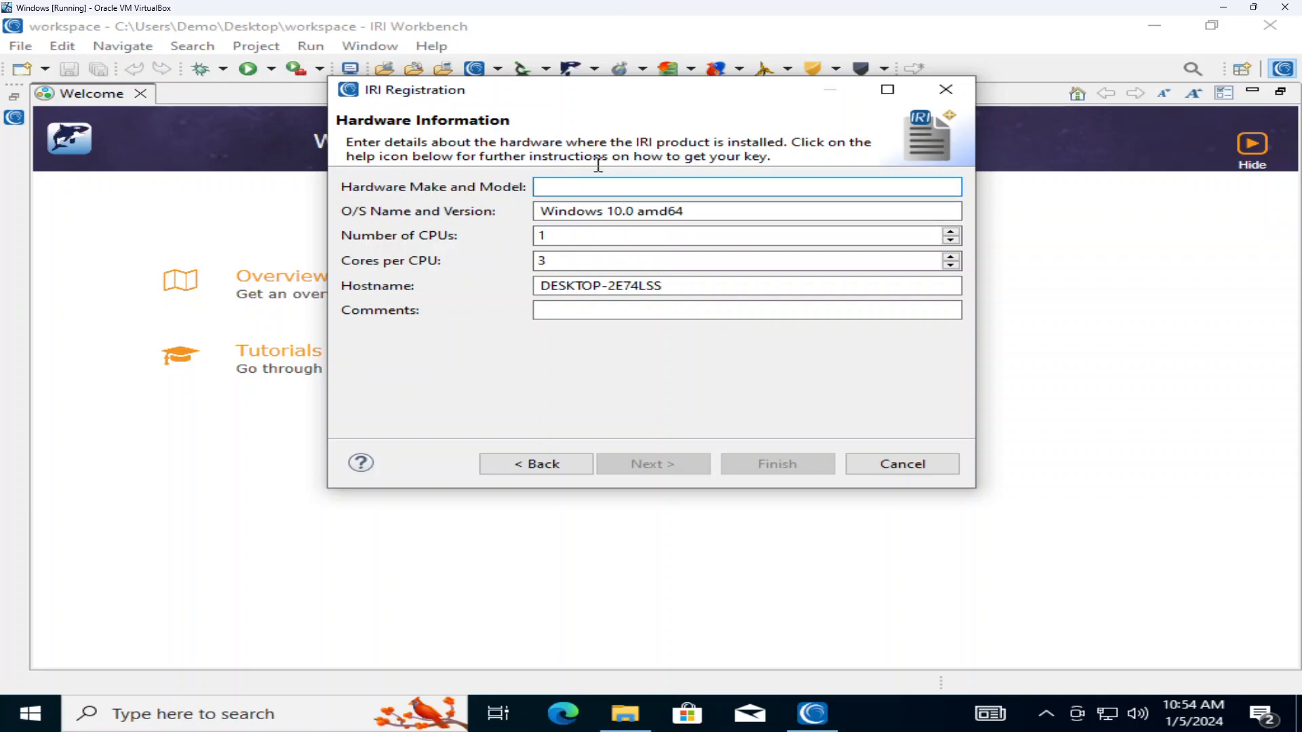
pyautogui.write('open')
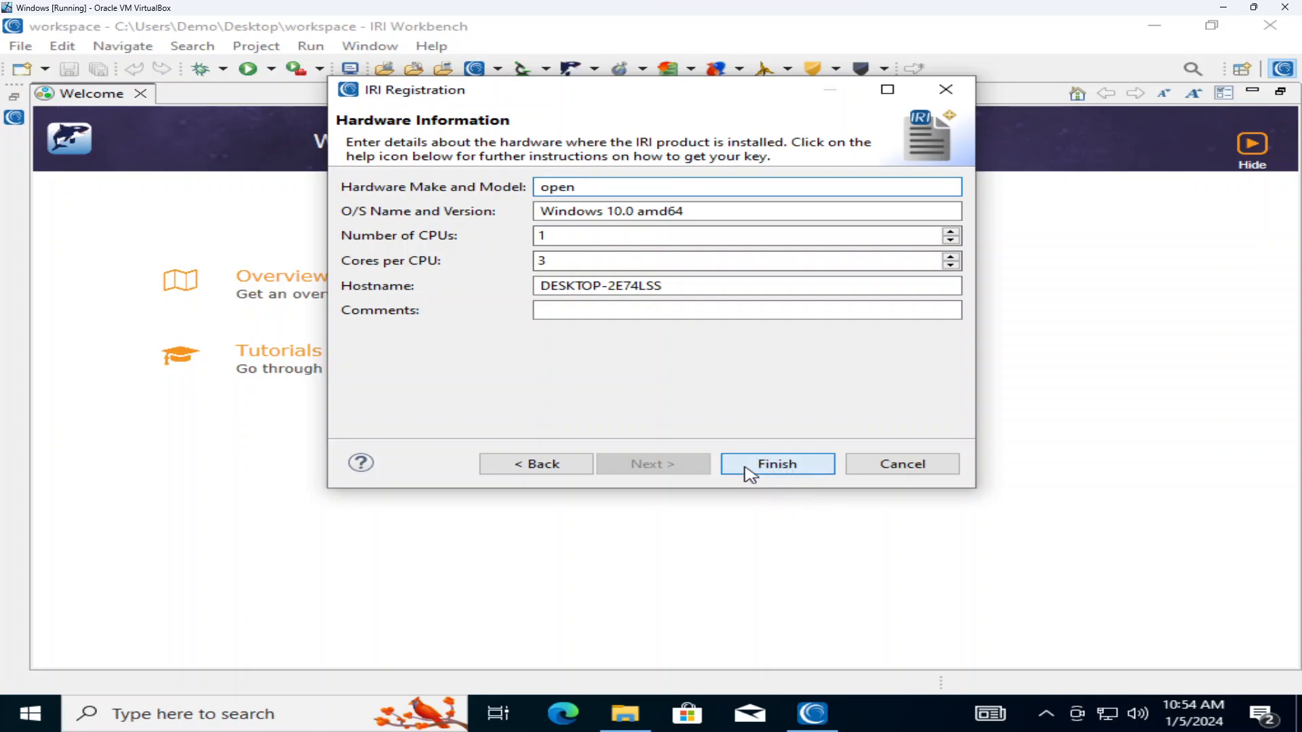
pyautogui.click(750, 471)
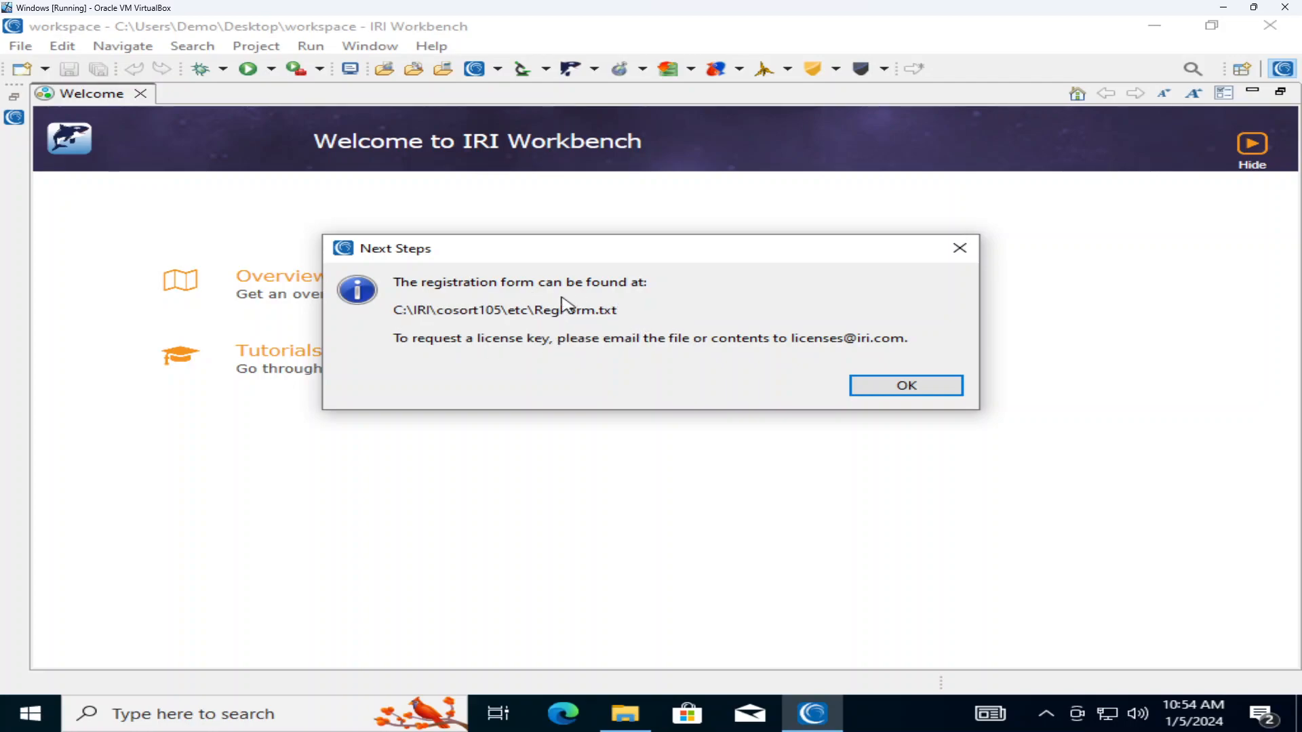
pyautogui.click(907, 386)
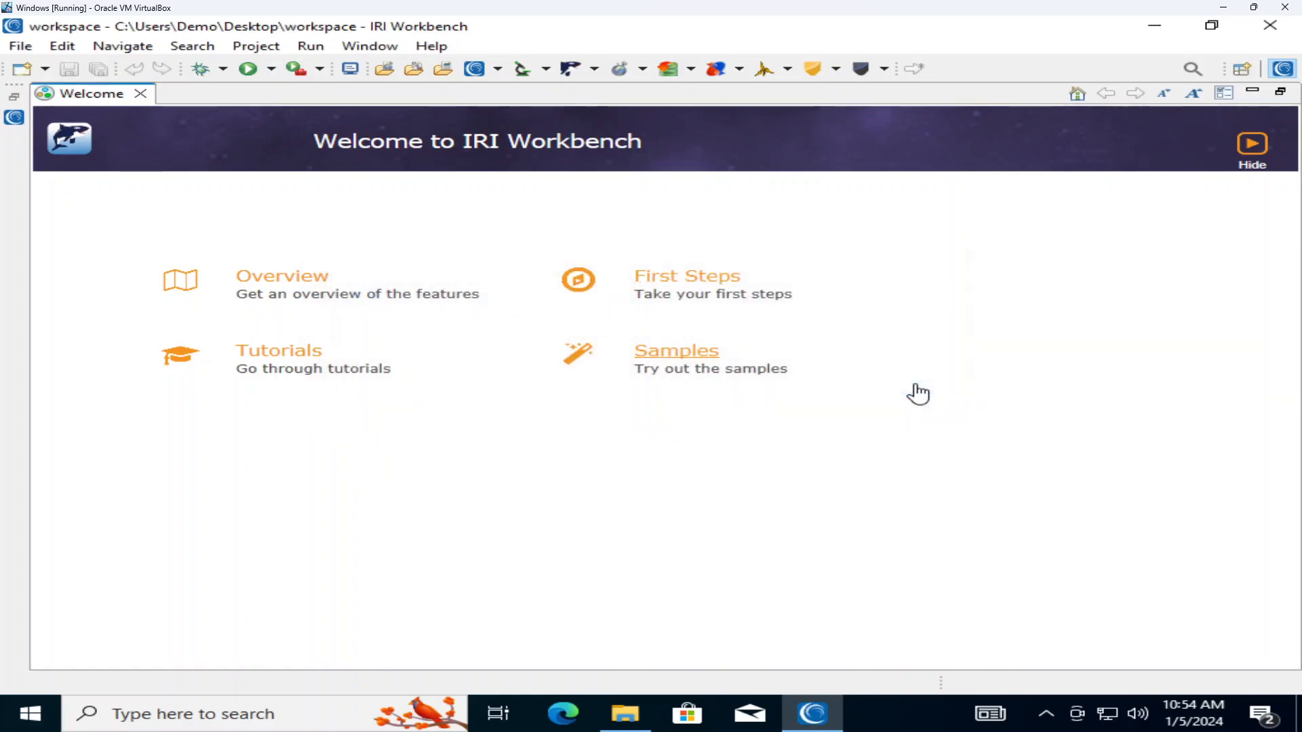
pyautogui.click(1154, 26)
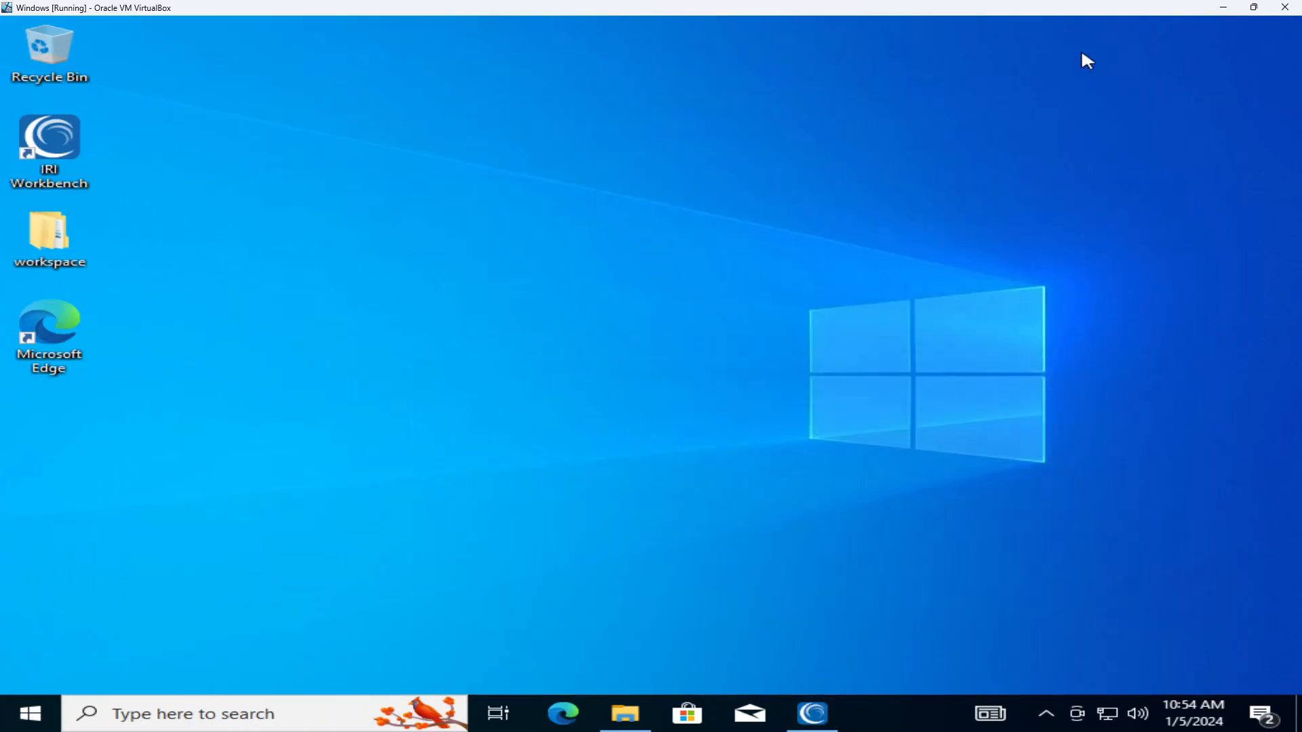
pyautogui.click(632, 710)
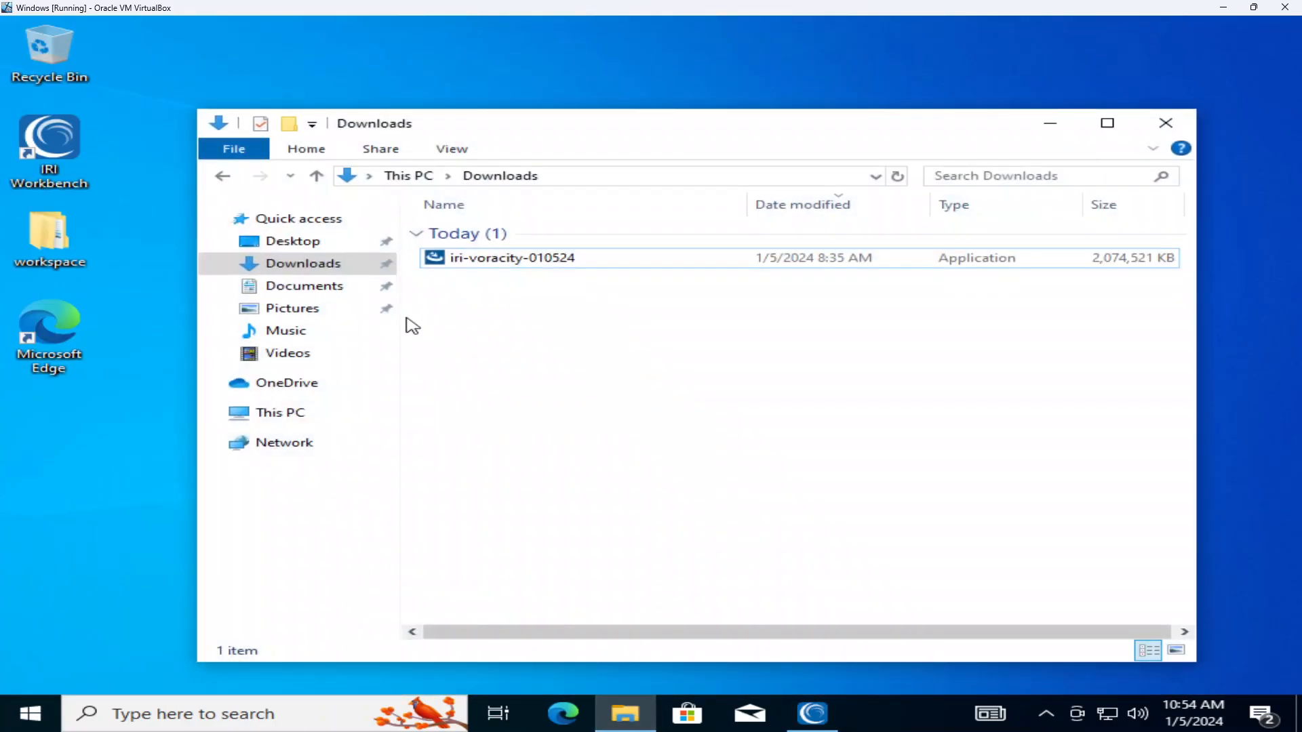
pyautogui.click(296, 413)
pyautogui.doubleClick(631, 507)
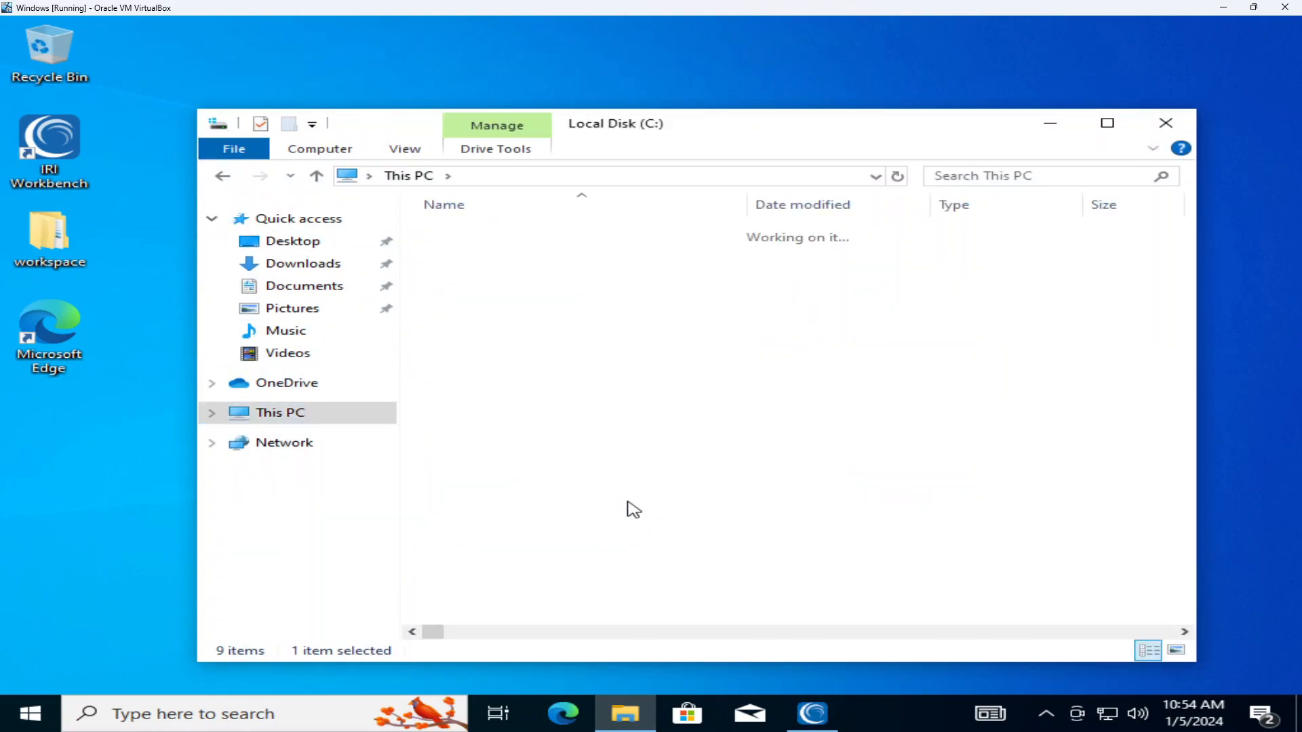
pyautogui.doubleClick(506, 234)
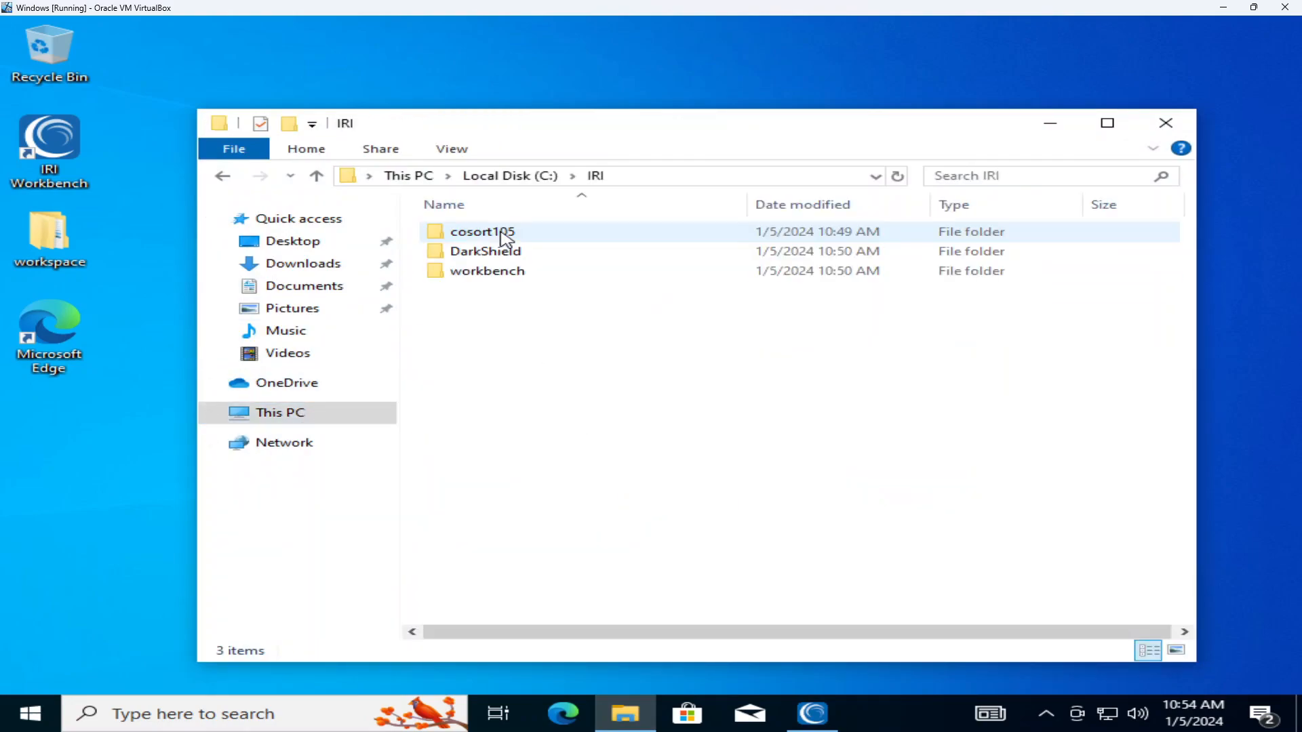
pyautogui.doubleClick(536, 234)
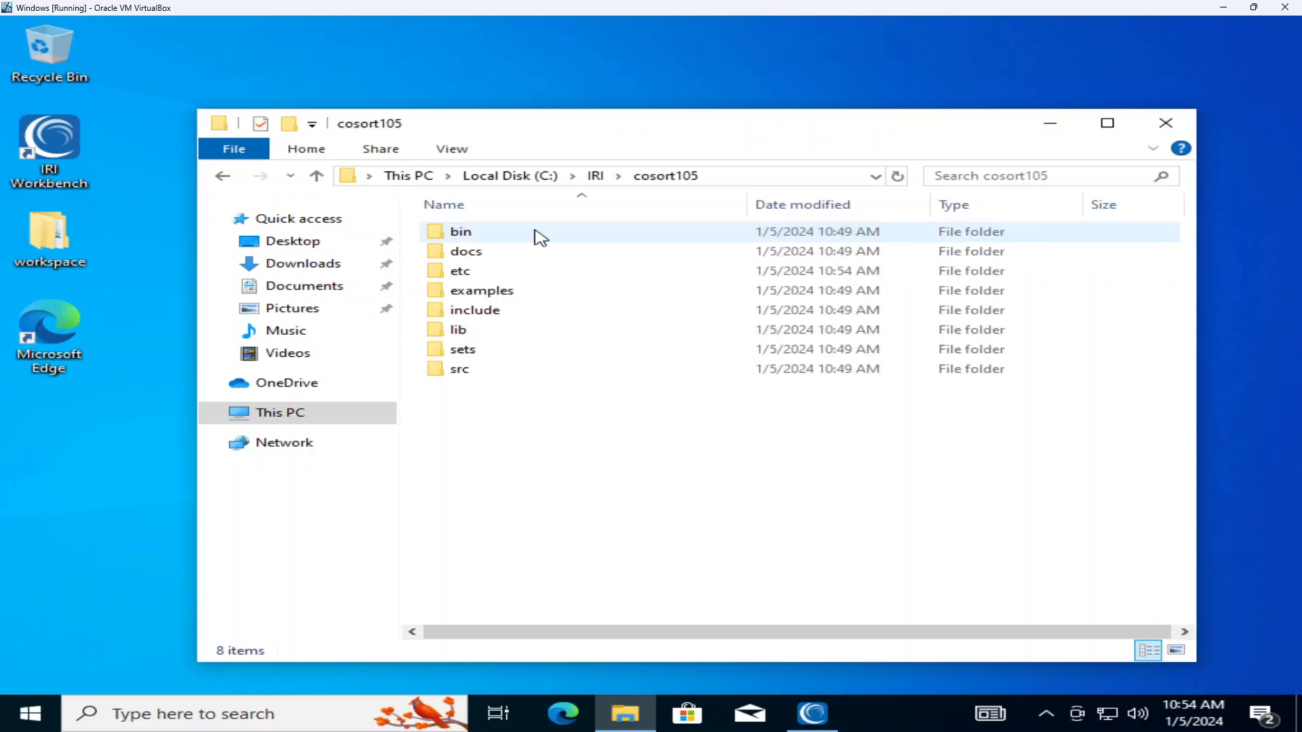
pyautogui.doubleClick(516, 270)
pyautogui.click(478, 295)
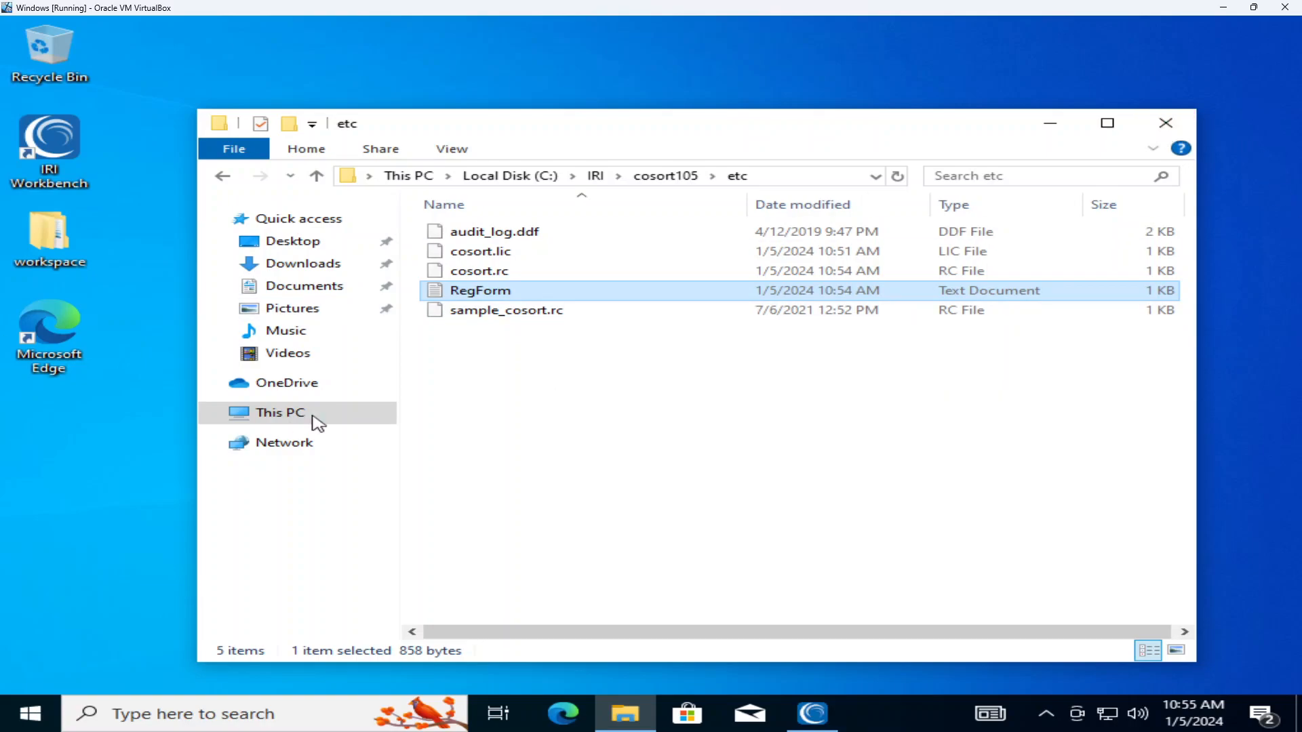
pyautogui.click(1166, 122)
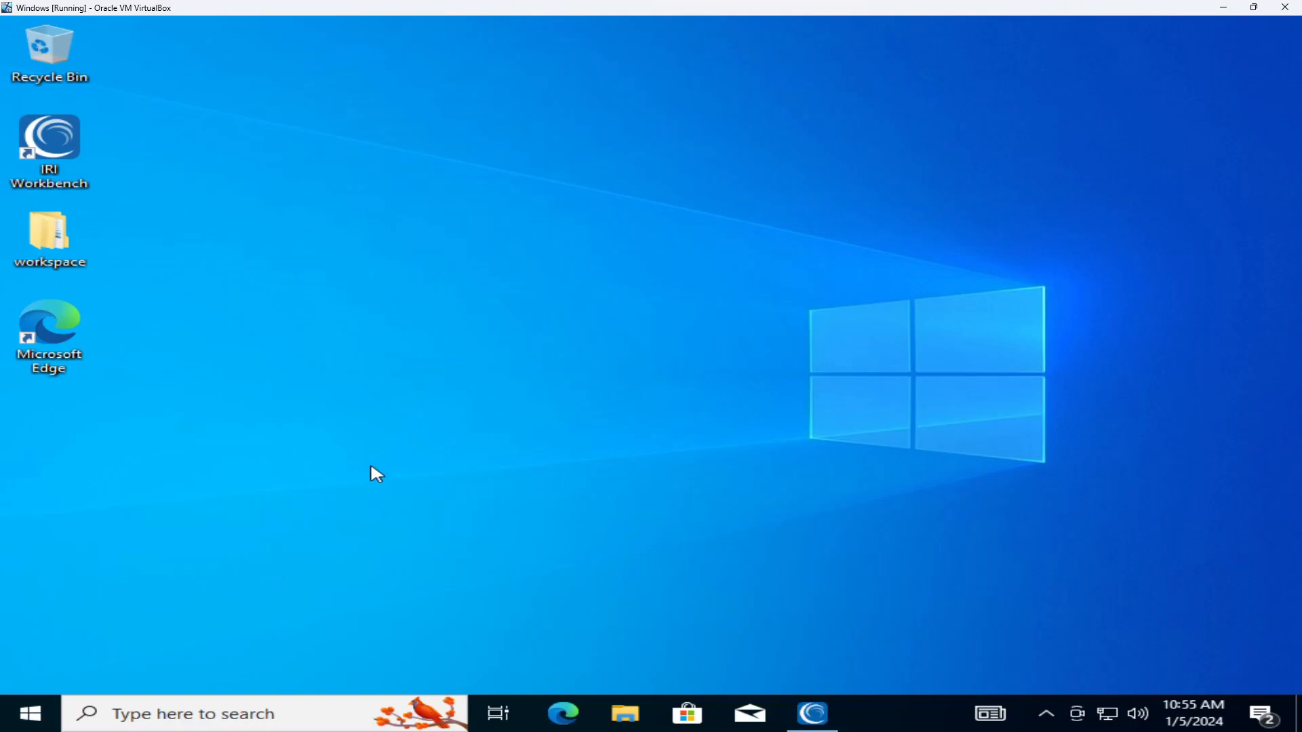
pyautogui.click(221, 692)
pyautogui.write('xcel')
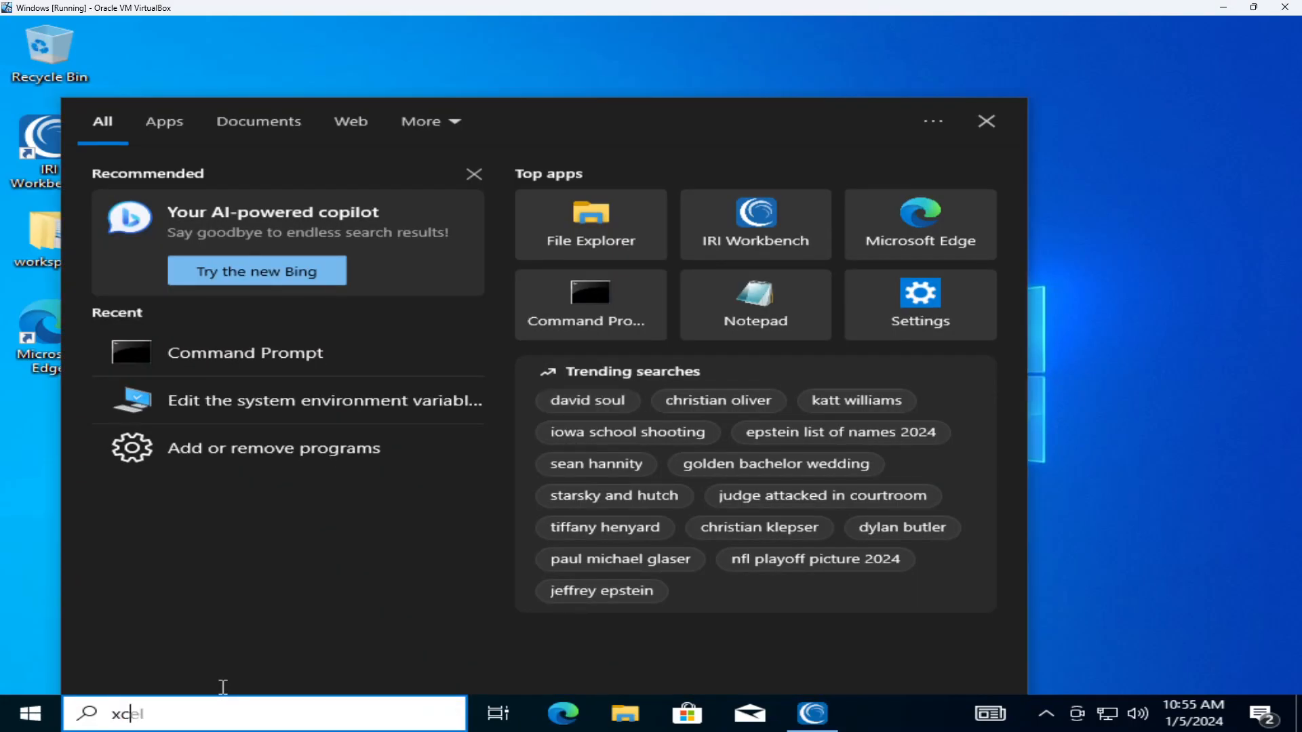
pyautogui.press('BackSpace')
pyautogui.press('BackSpace')
pyautogui.press('BackSpace')
pyautogui.press('BackSpace')
pyautogui.write('cmd')
pyautogui.press('Return')
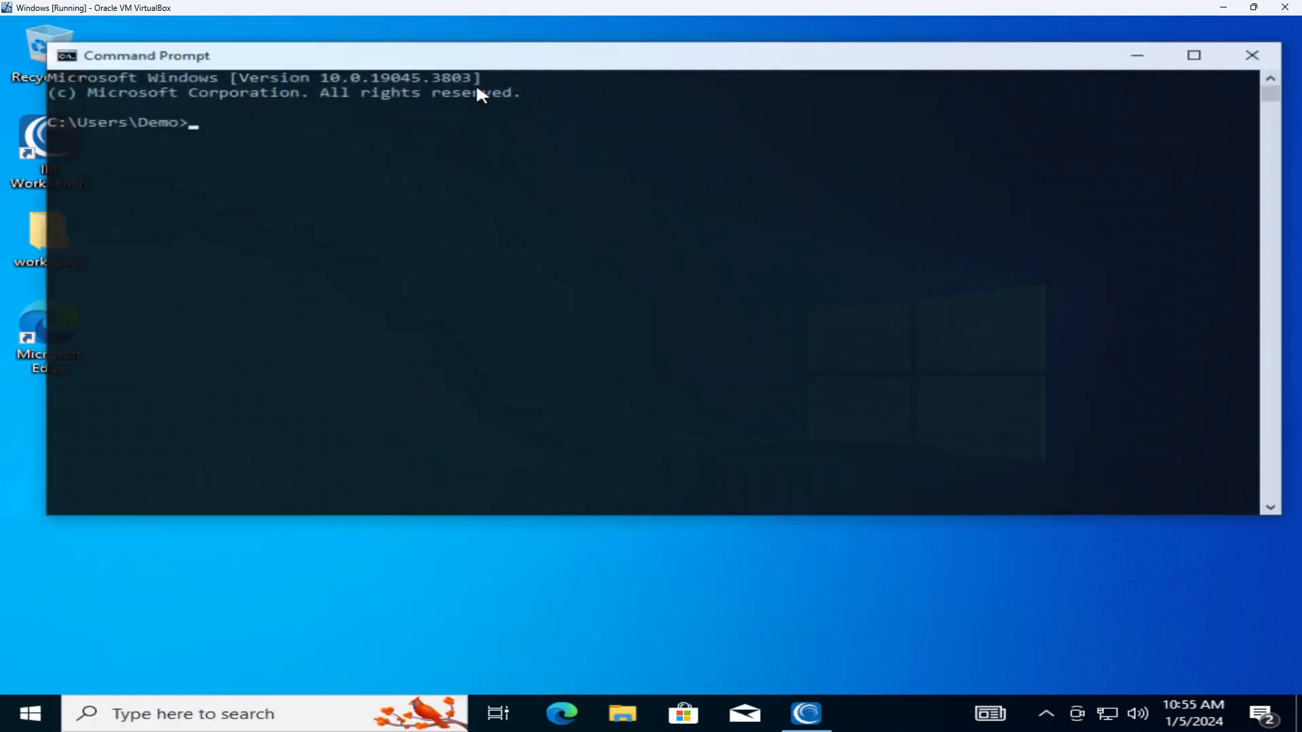
pyautogui.write('cs_setup')
pyautogui.press('Return')
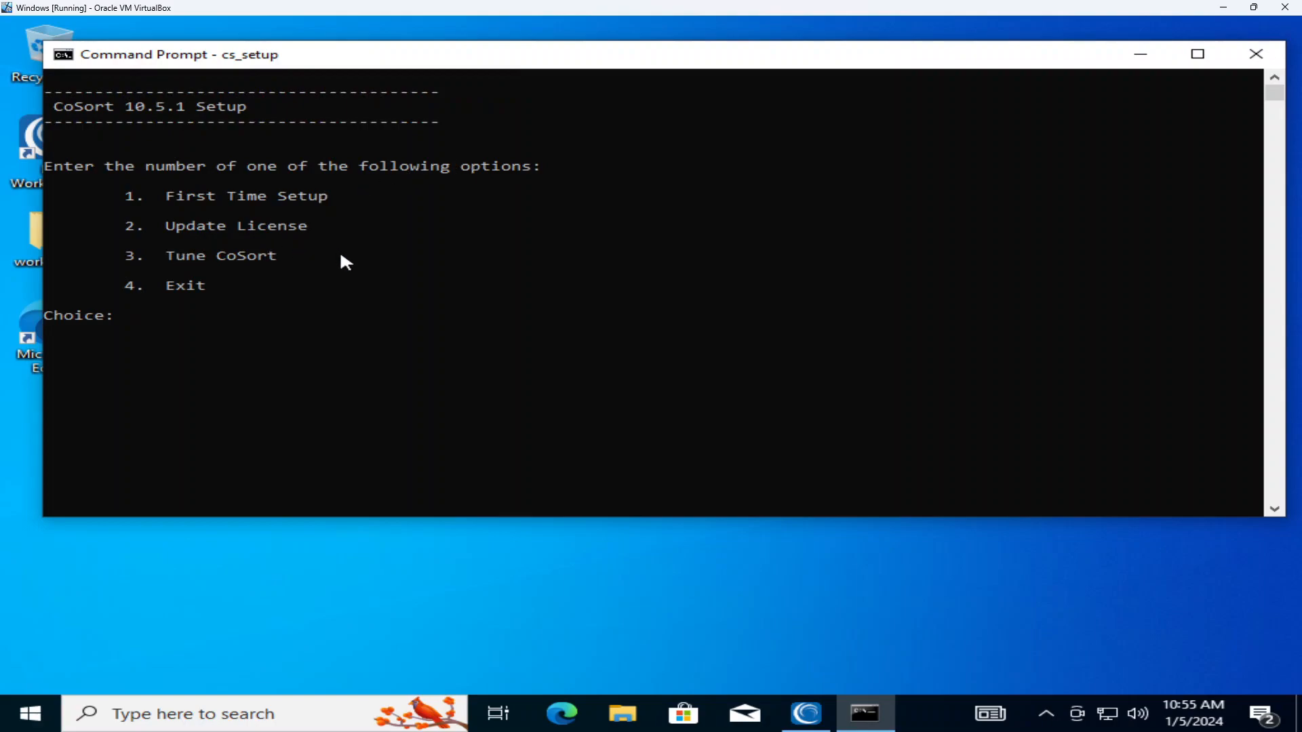
pyautogui.write('2')
pyautogui.press('Return')
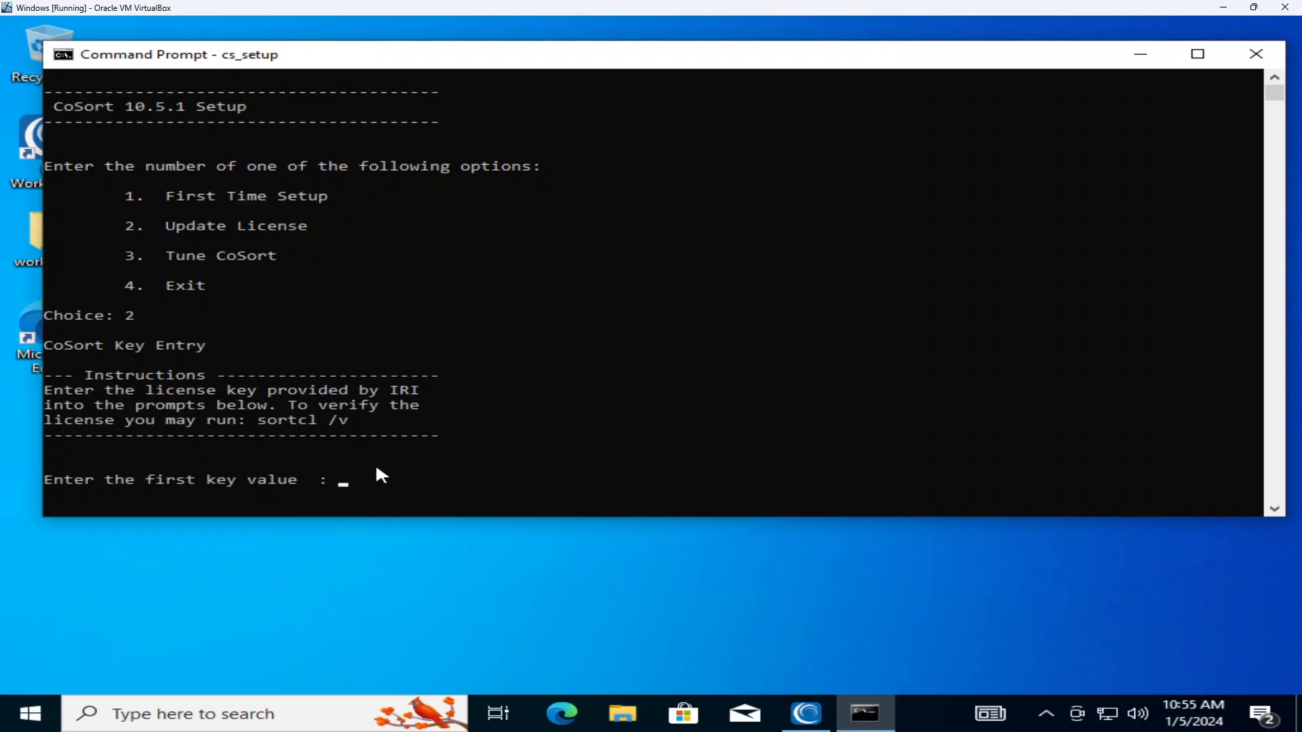
pyautogui.click(1256, 53)
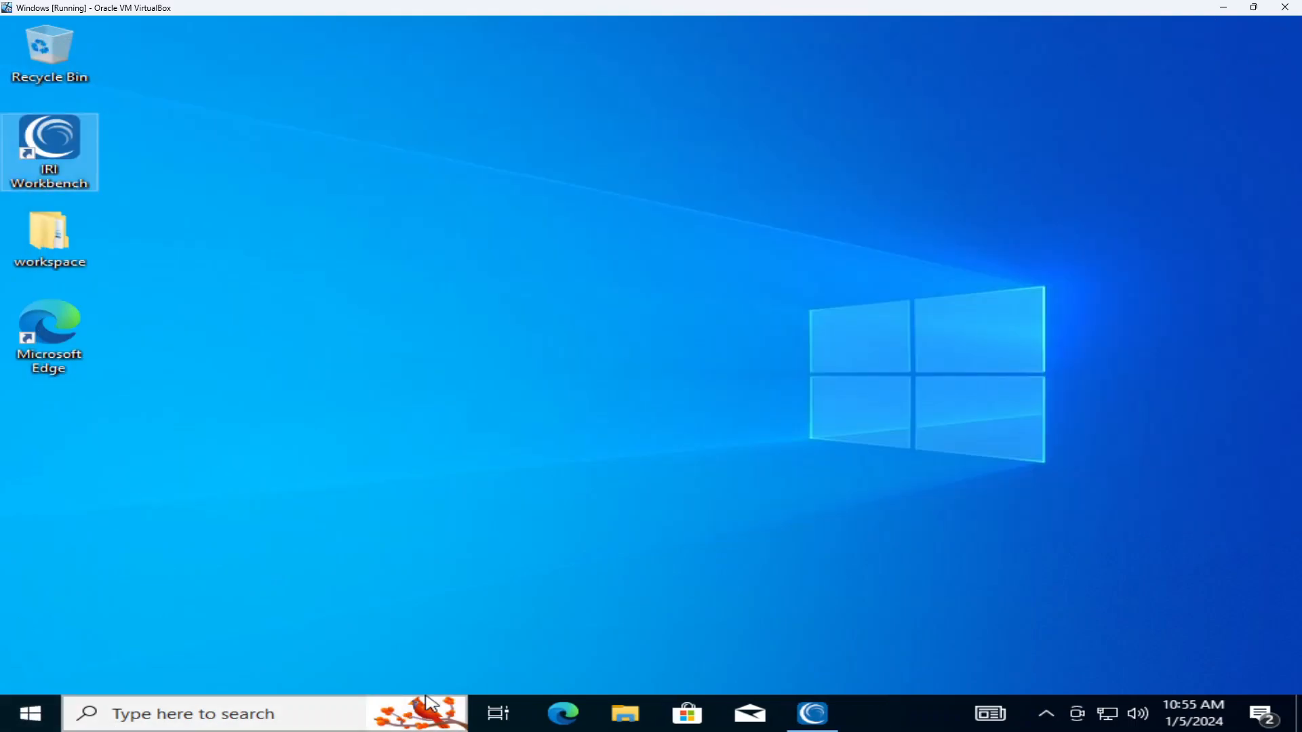
# - Restore IRI Workbench, then open and cancel the IRI License key entry
pyautogui.click(819, 715)
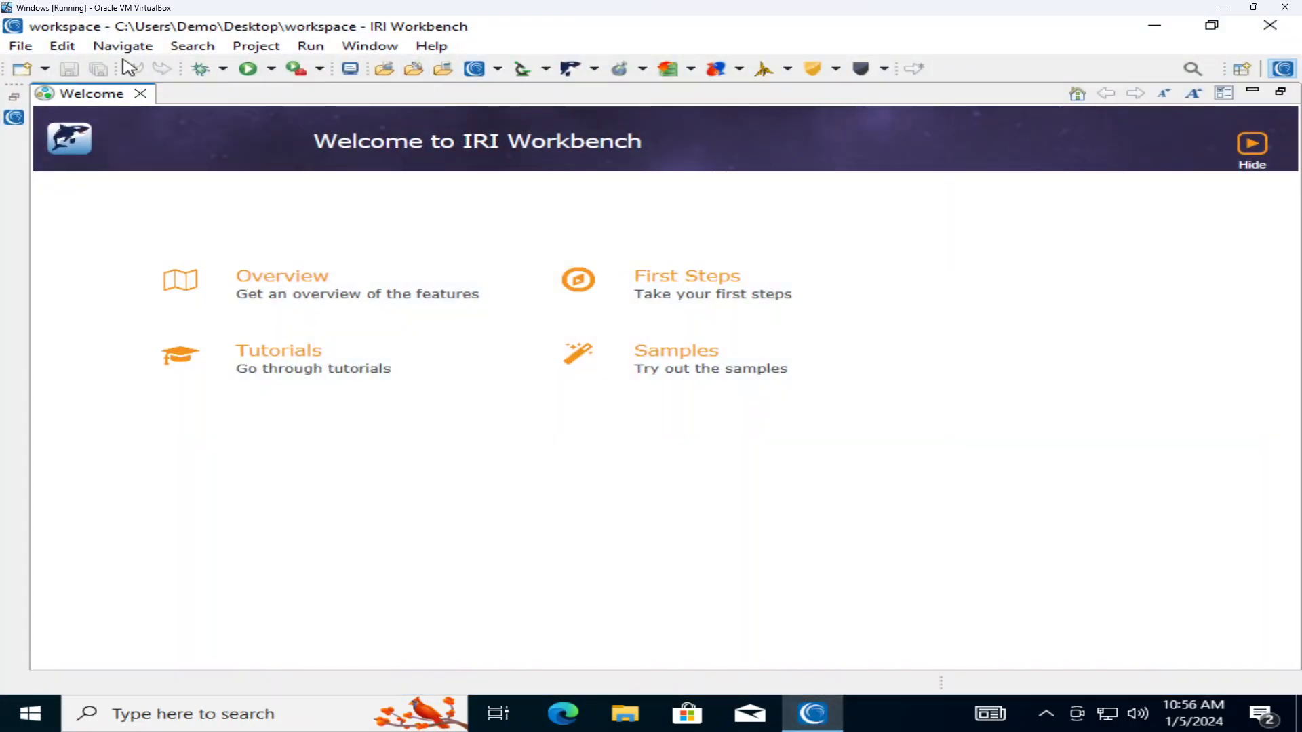
pyautogui.click(432, 46)
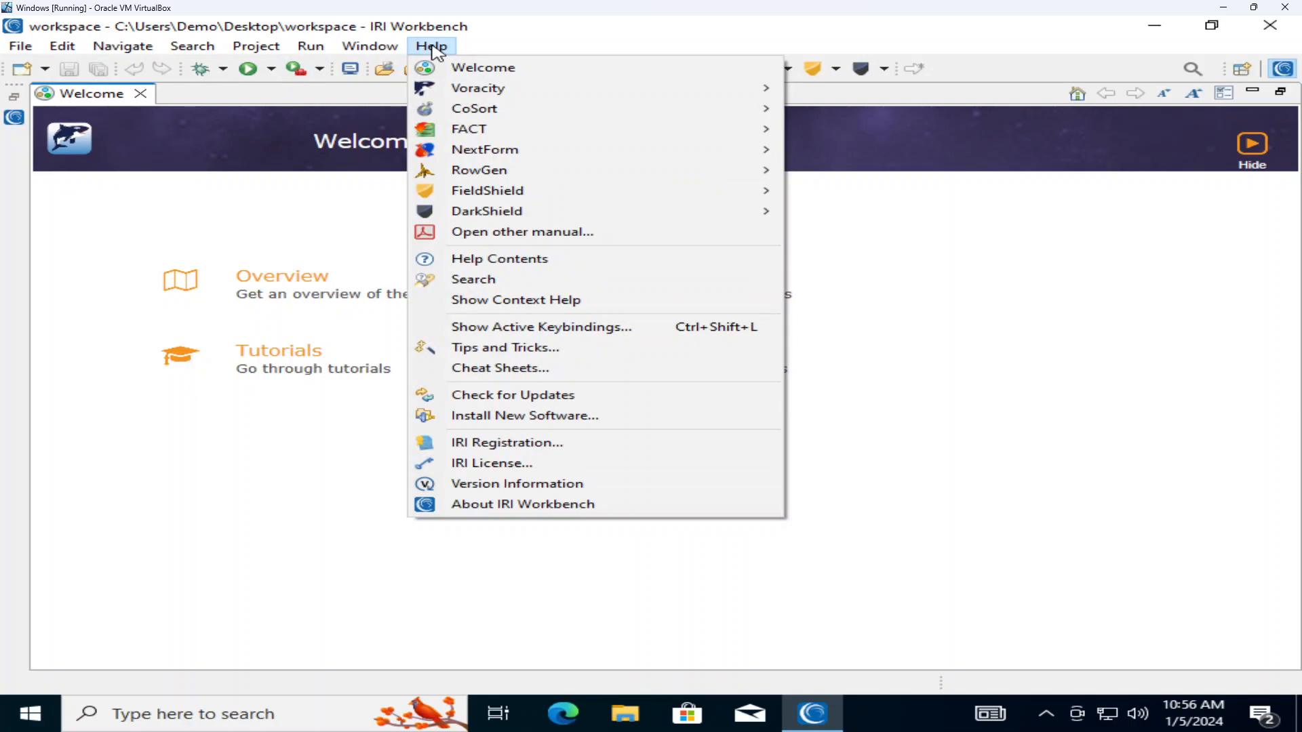
pyautogui.click(550, 467)
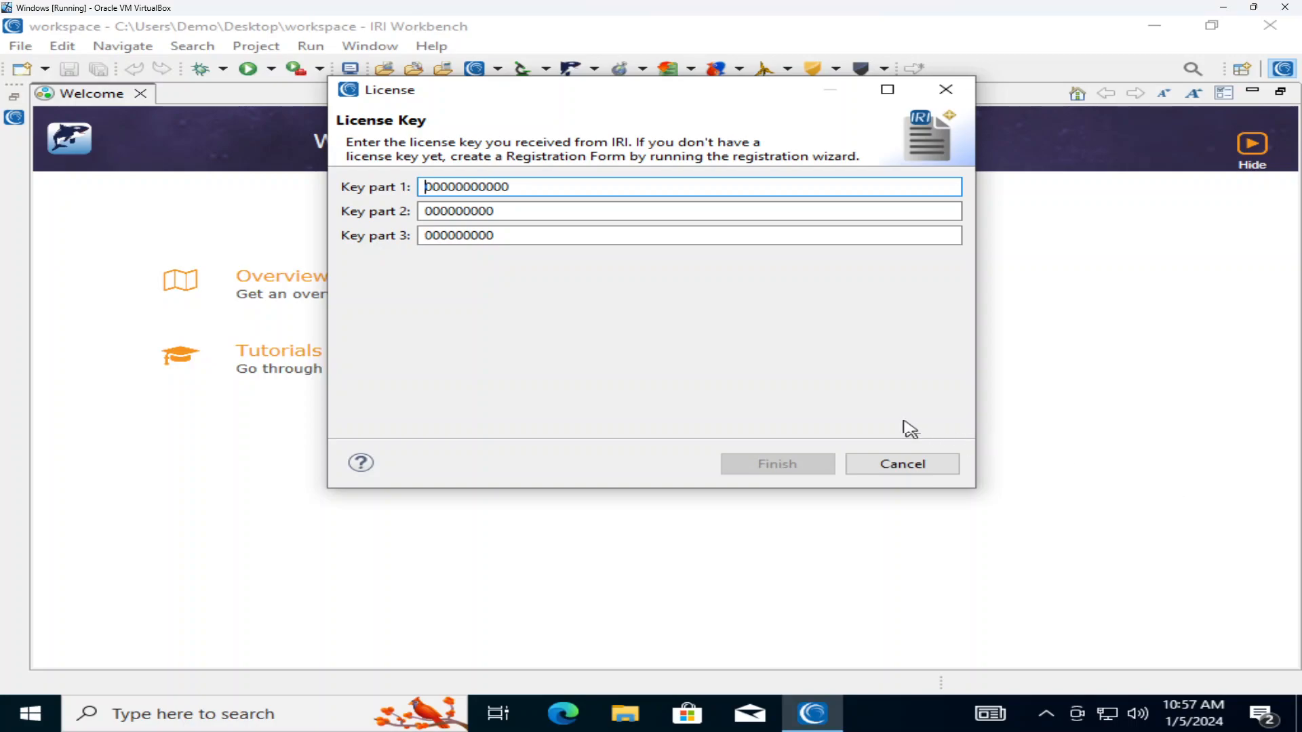
pyautogui.click(905, 463)
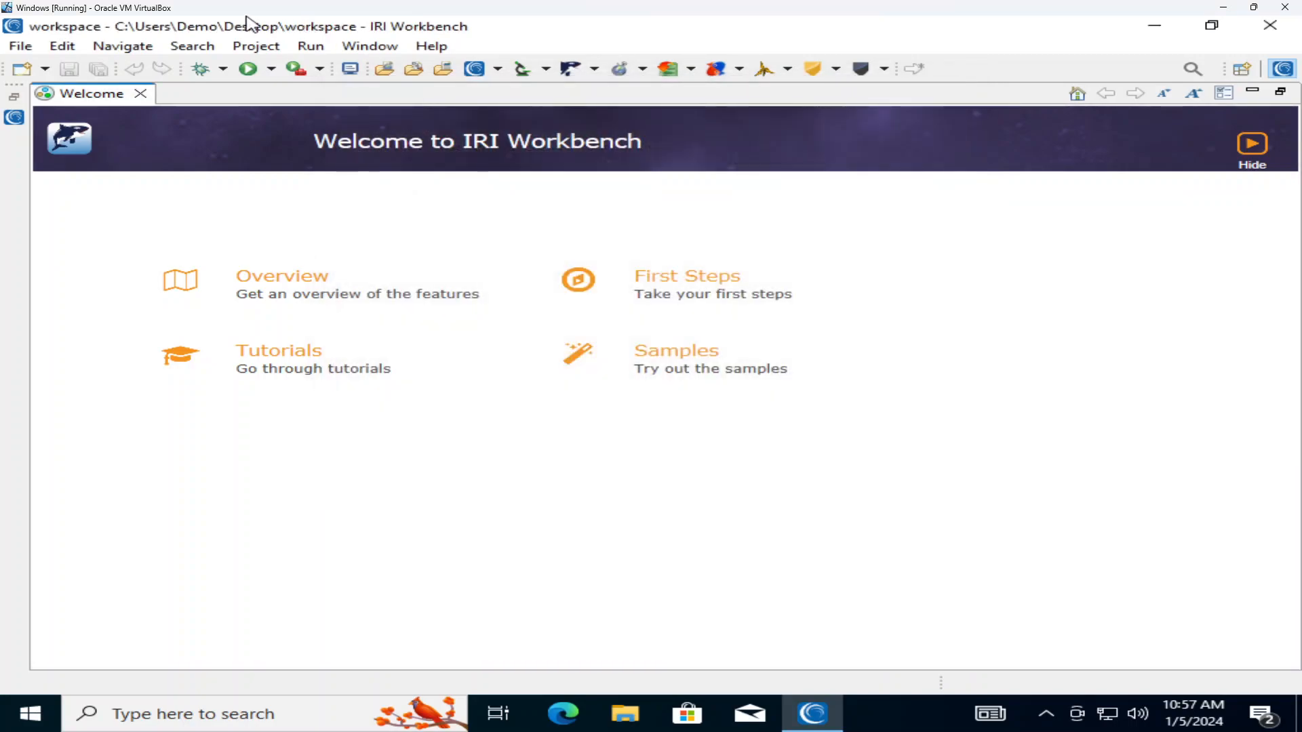
# - View Version Information, which reports a CoSort license violation (error 46), and close it
pyautogui.click(431, 45)
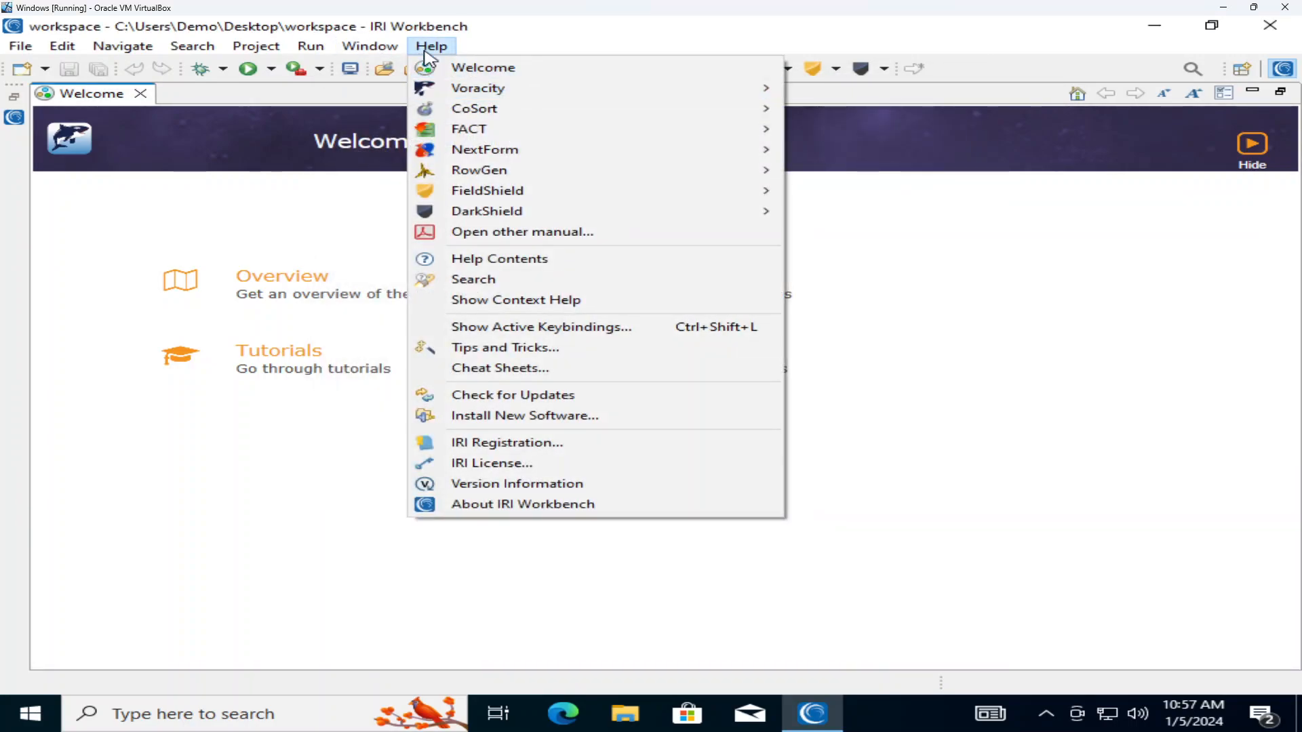
pyautogui.click(536, 492)
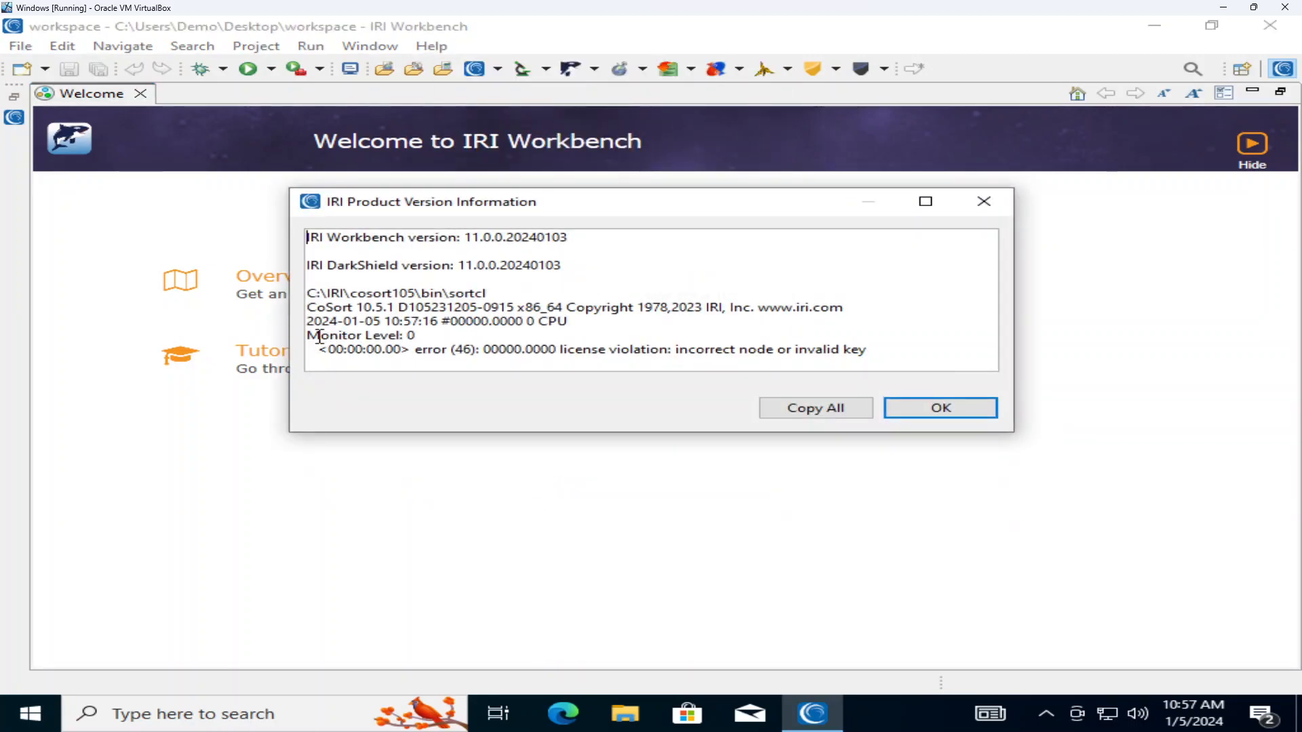
pyautogui.moveTo(619, 343); pyautogui.dragTo(831, 353)
pyautogui.click(940, 408)
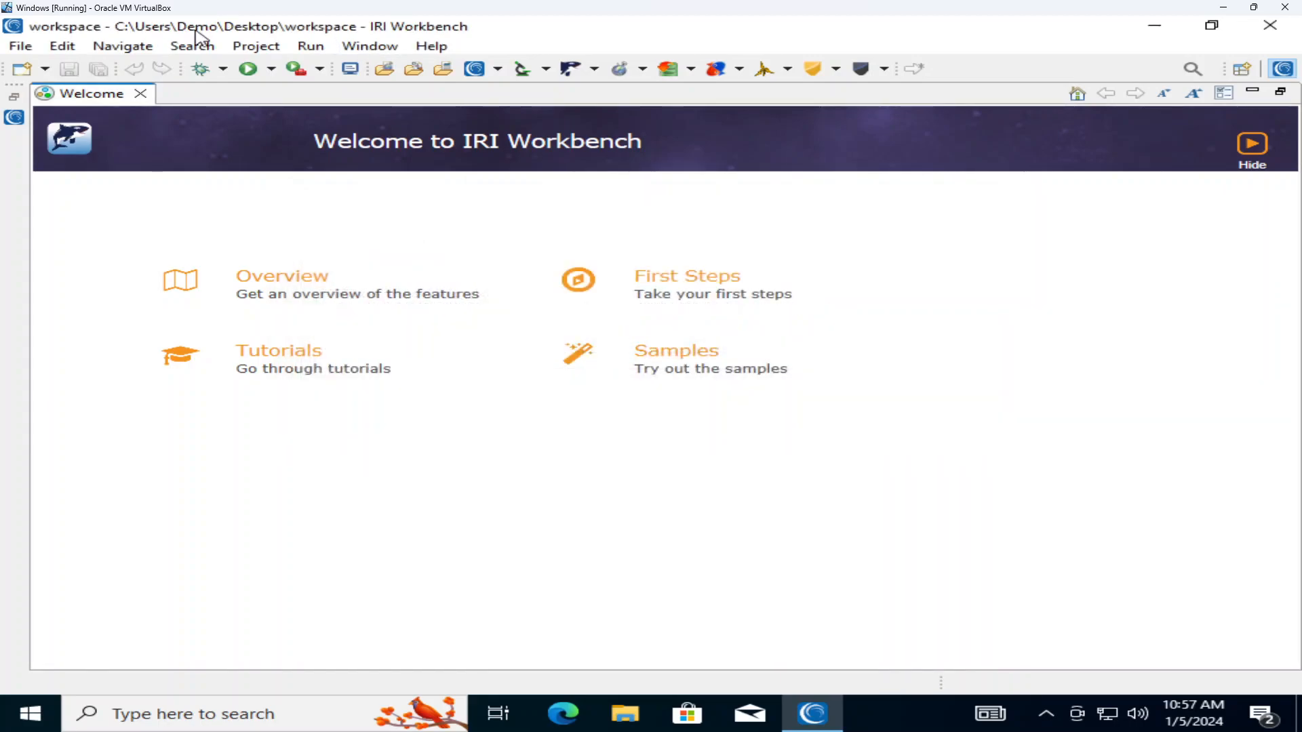
pyautogui.click(431, 46)
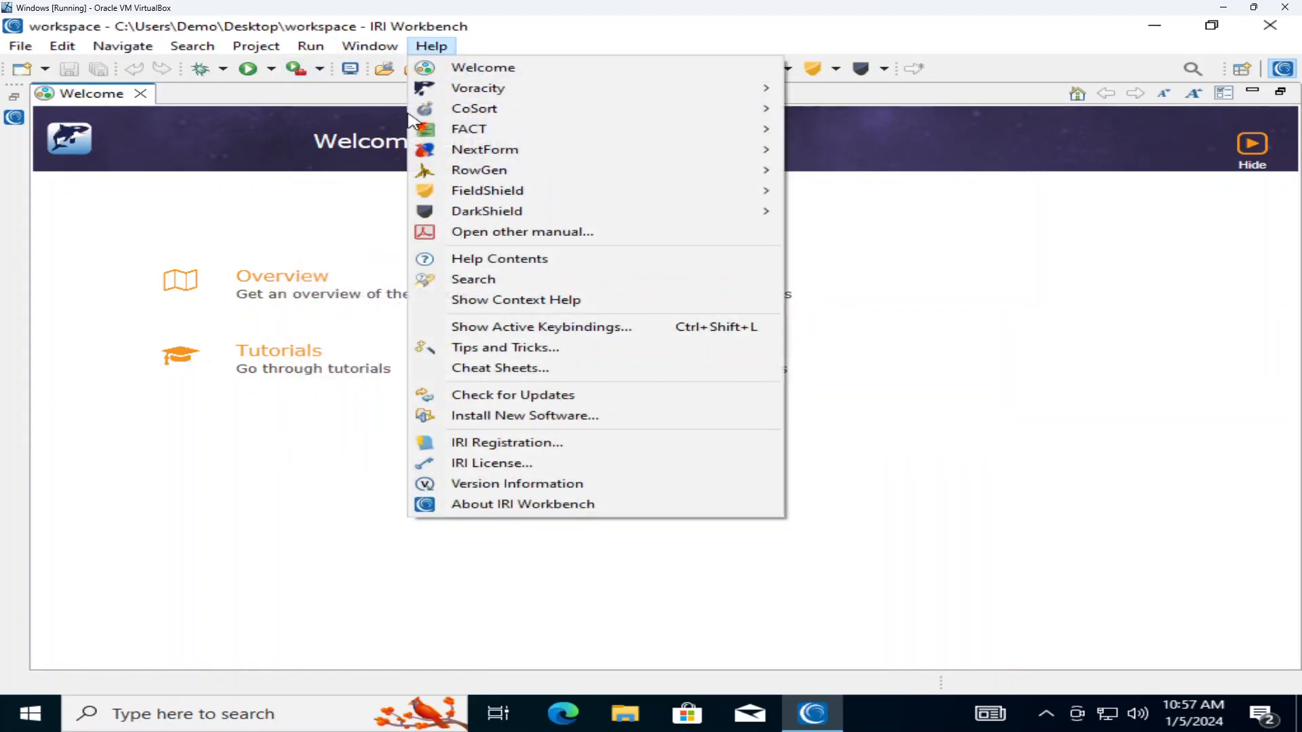
# - Enter the three-part license key in the IRI License dialog and close it
pyautogui.click(528, 467)
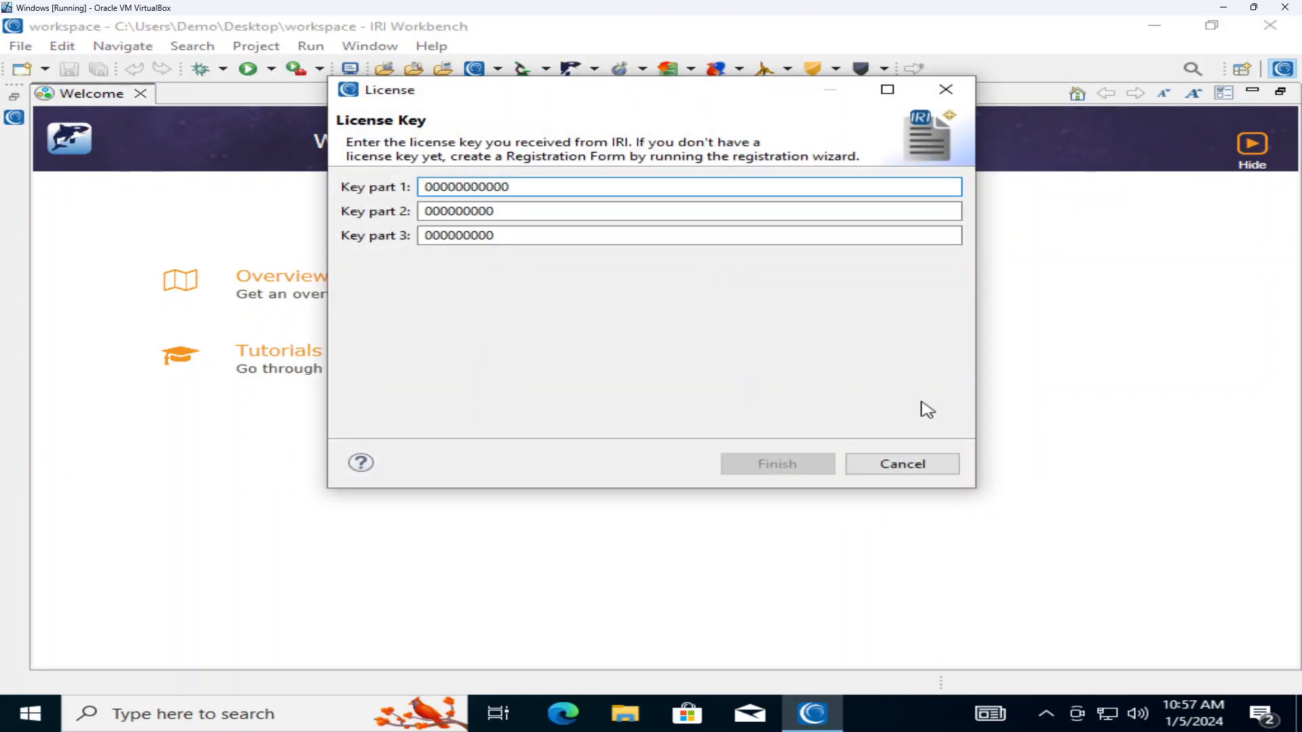
pyautogui.press('Tab')
pyautogui.press('Tab')
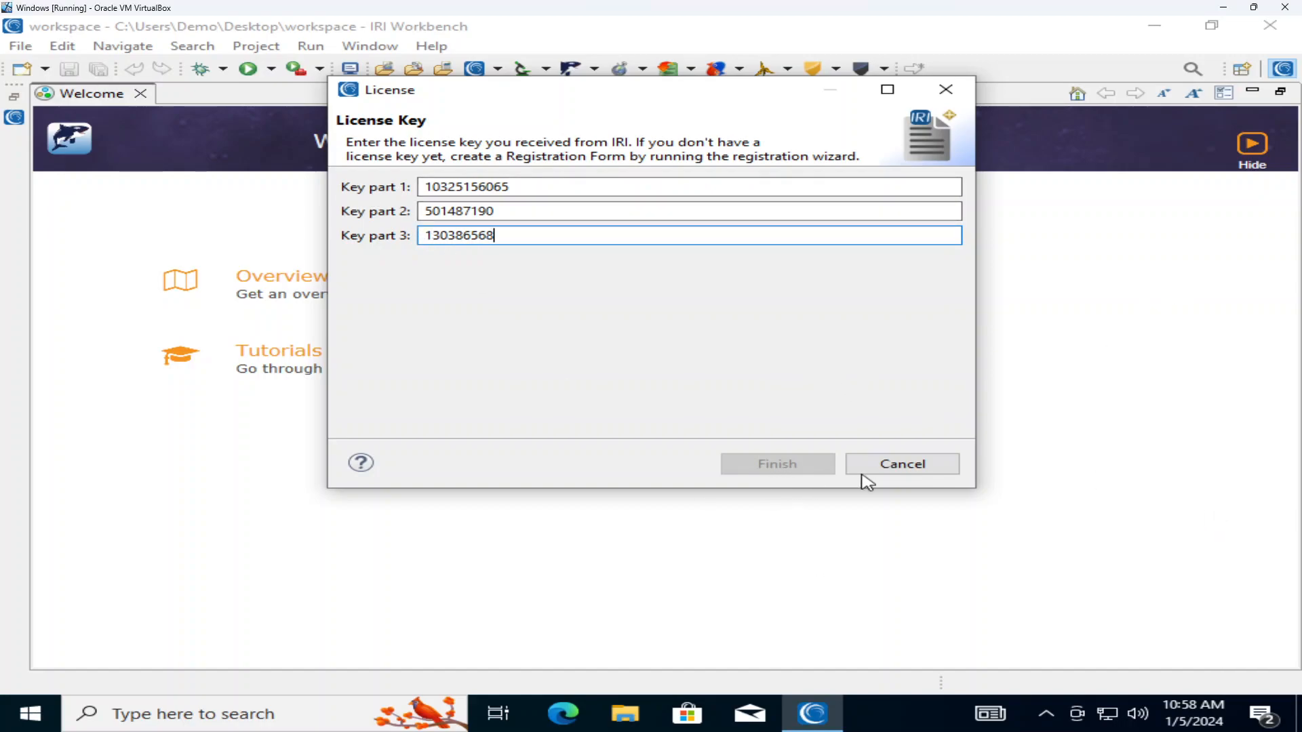
pyautogui.click(886, 469)
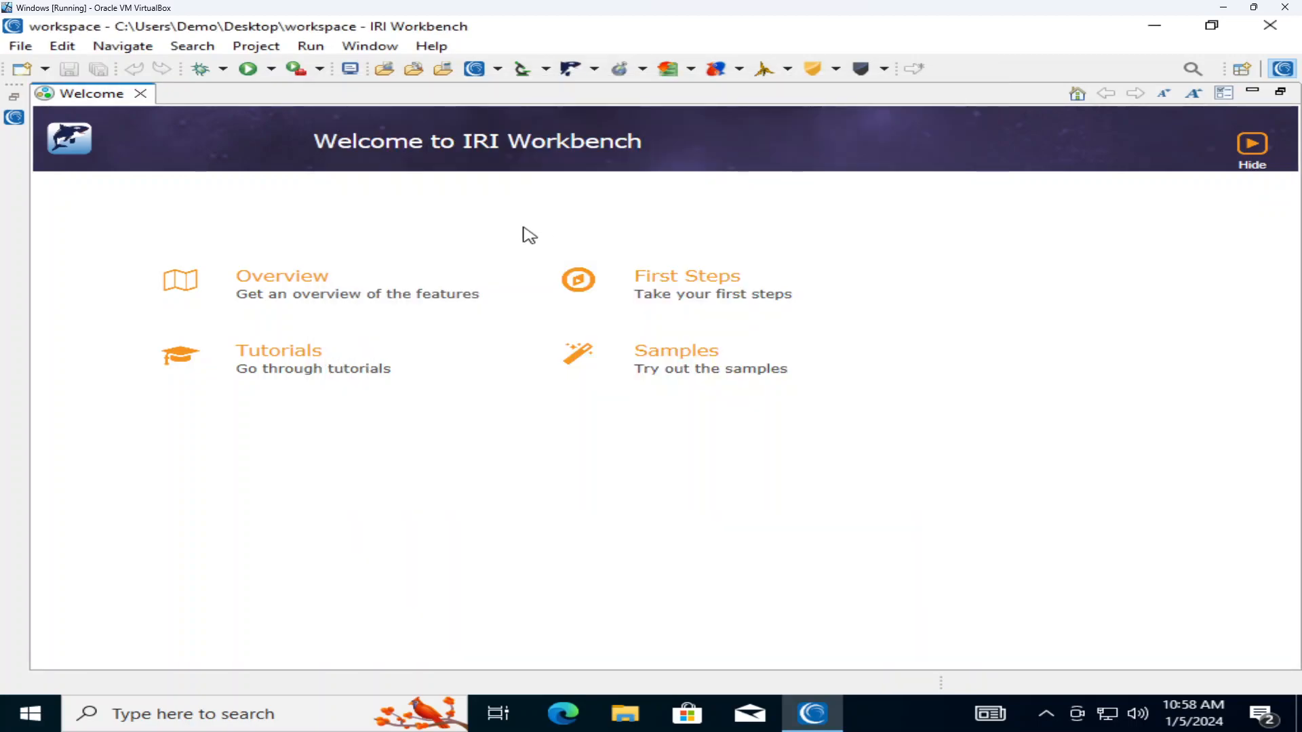
# - Confirm Version Information now shows CoSort 10.5.1 licensed with expiration date 2025-01-05
pyautogui.click(437, 52)
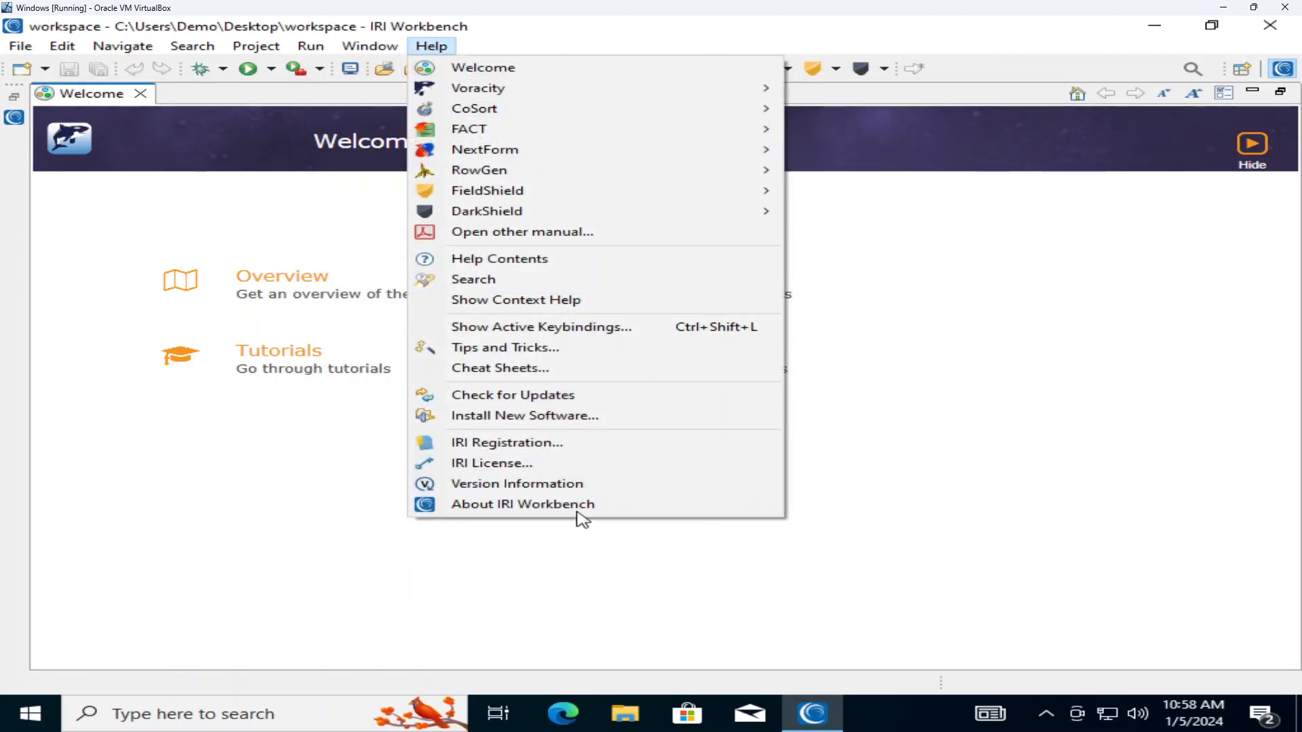
pyautogui.click(523, 487)
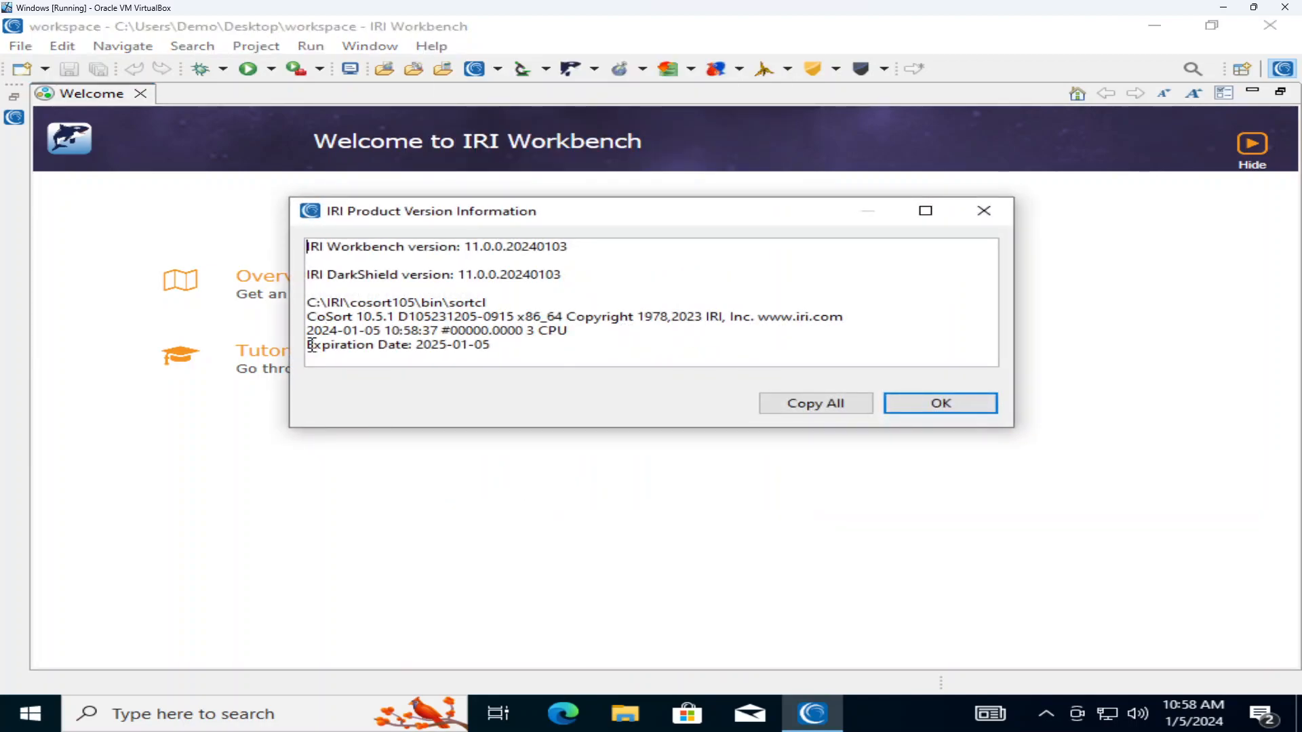
pyautogui.moveTo(309, 345); pyautogui.dragTo(497, 346)
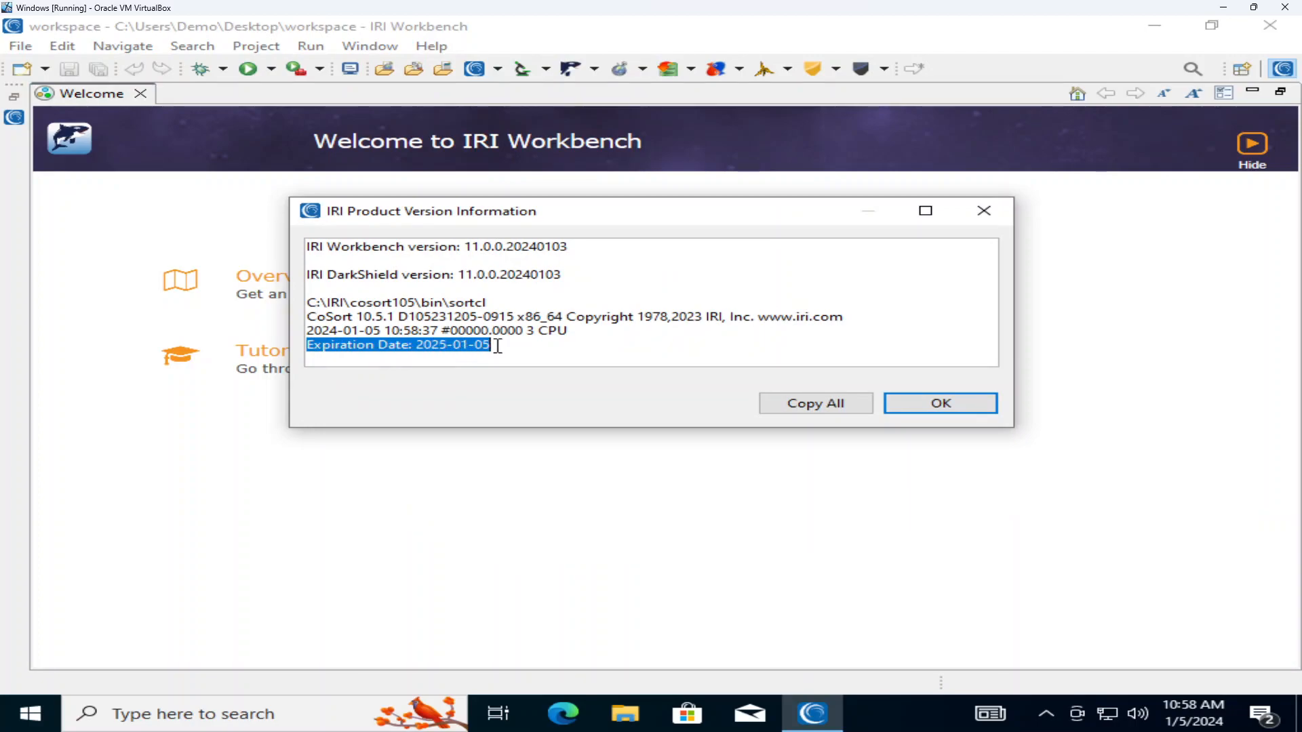
pyautogui.click(502, 346)
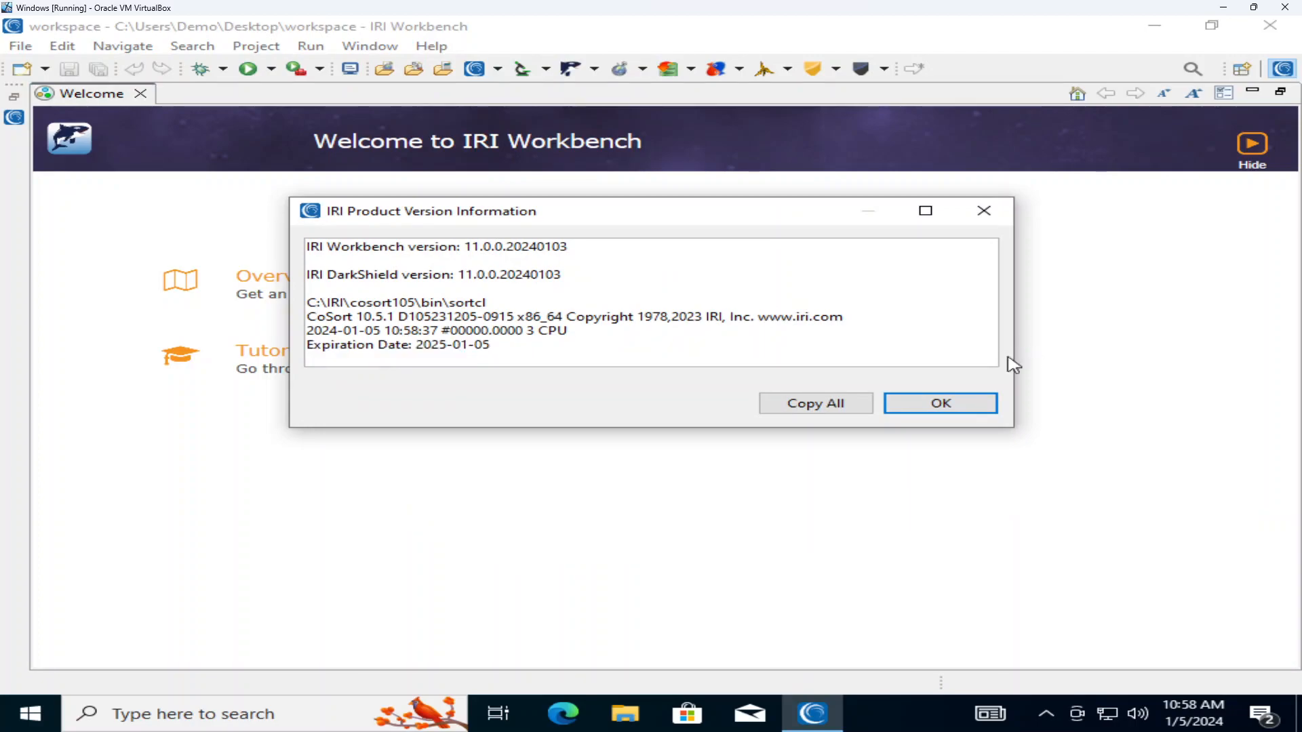
pyautogui.click(956, 405)
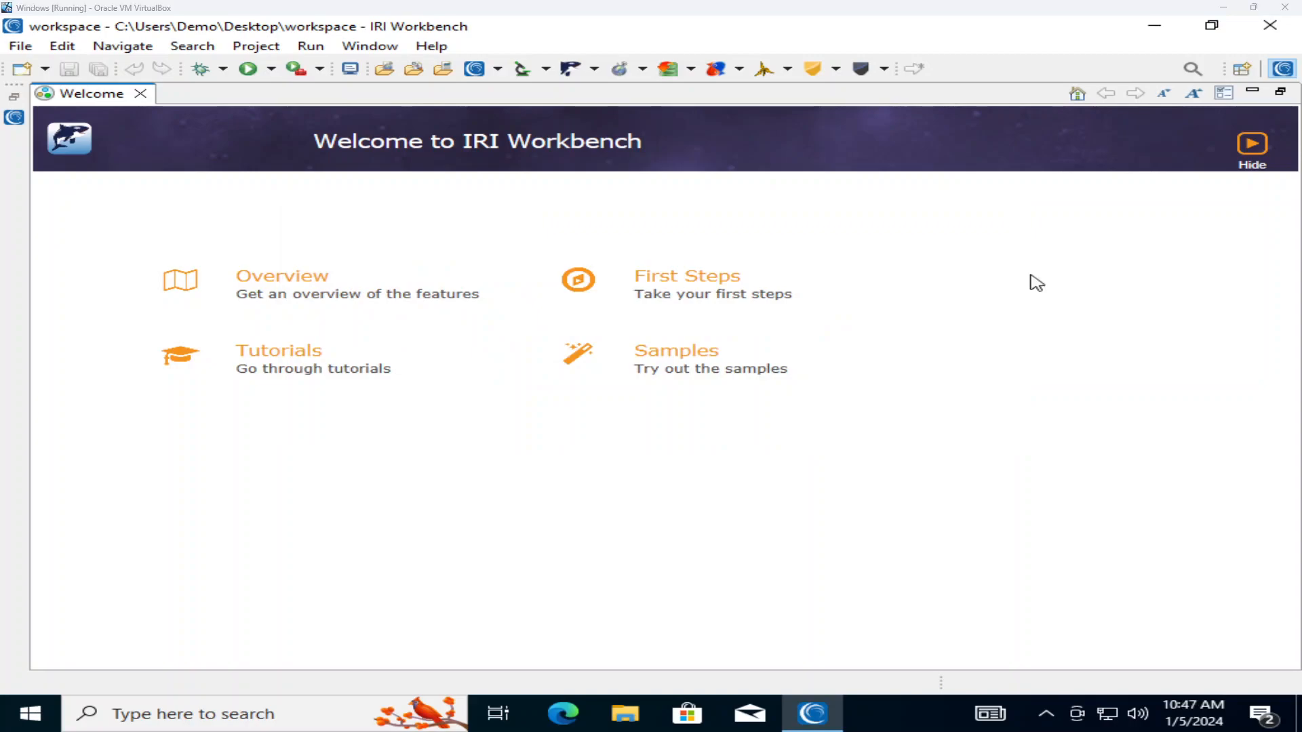
# - Open the Preferences dialog from the Window menu
pyautogui.click(1263, 344)
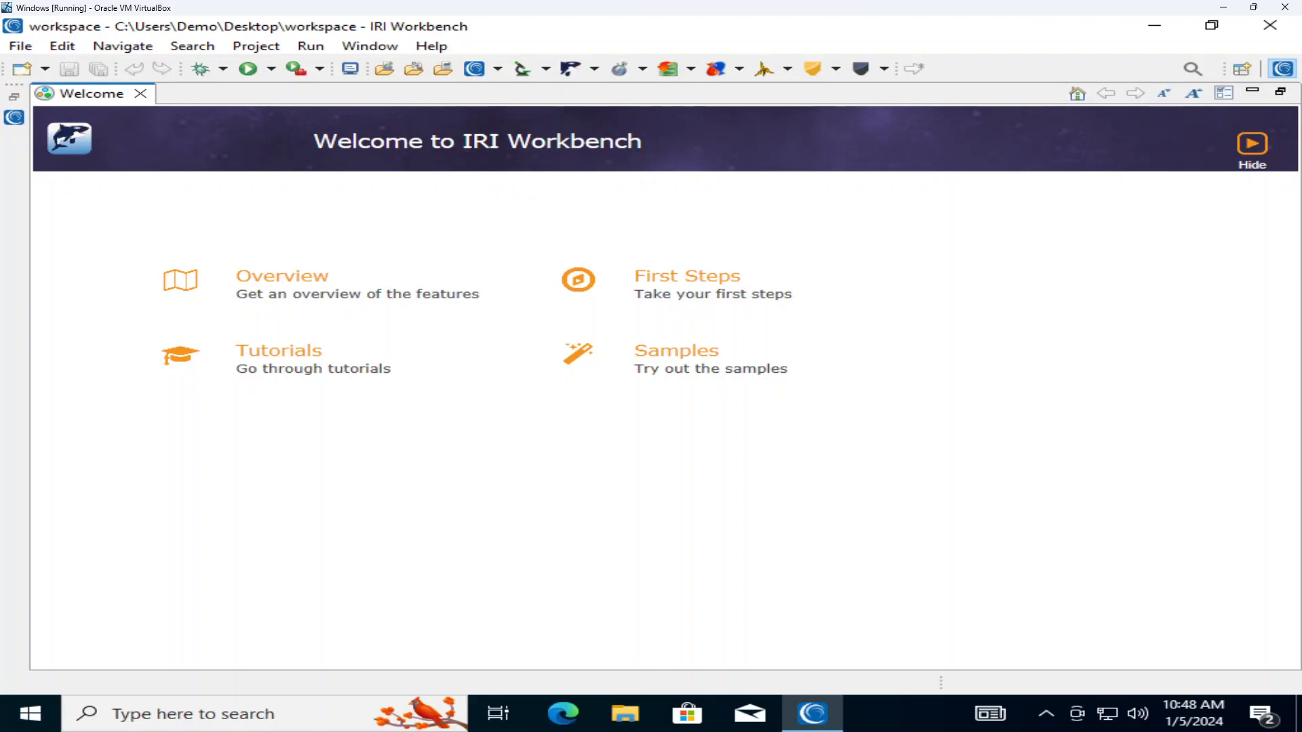
pyautogui.click(427, 50)
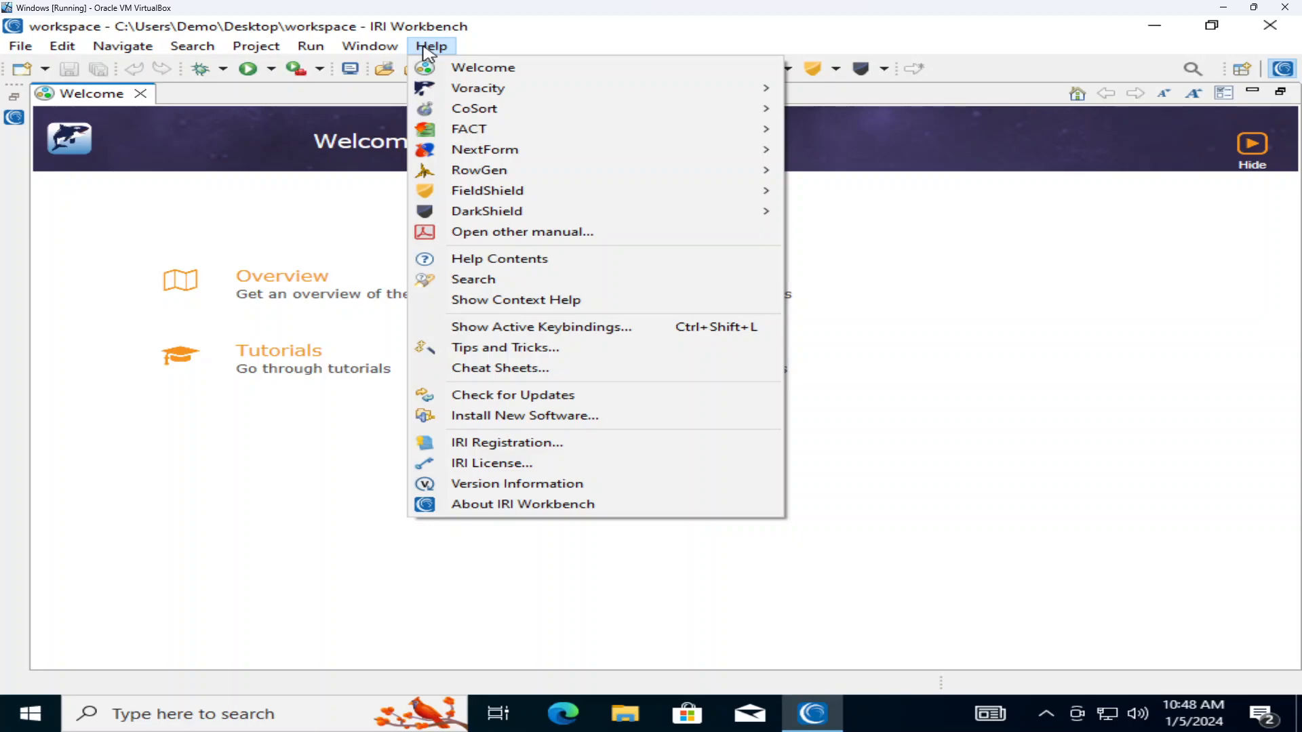
pyautogui.click(427, 47)
pyautogui.click(371, 46)
pyautogui.click(372, 47)
pyautogui.click(372, 47)
pyautogui.click(423, 212)
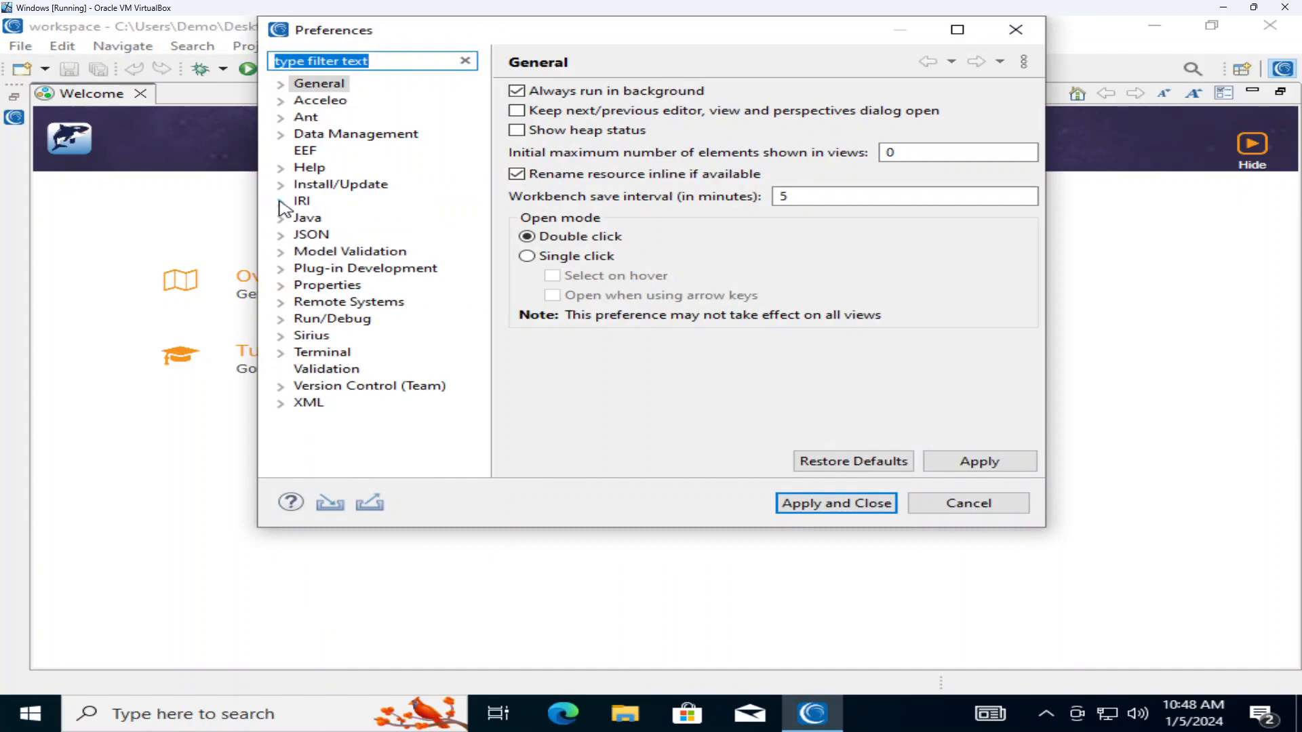
# - Expand IRI > DarkShield, review its Connections and File Configurations subpages, then select DarkShield
pyautogui.click(280, 201)
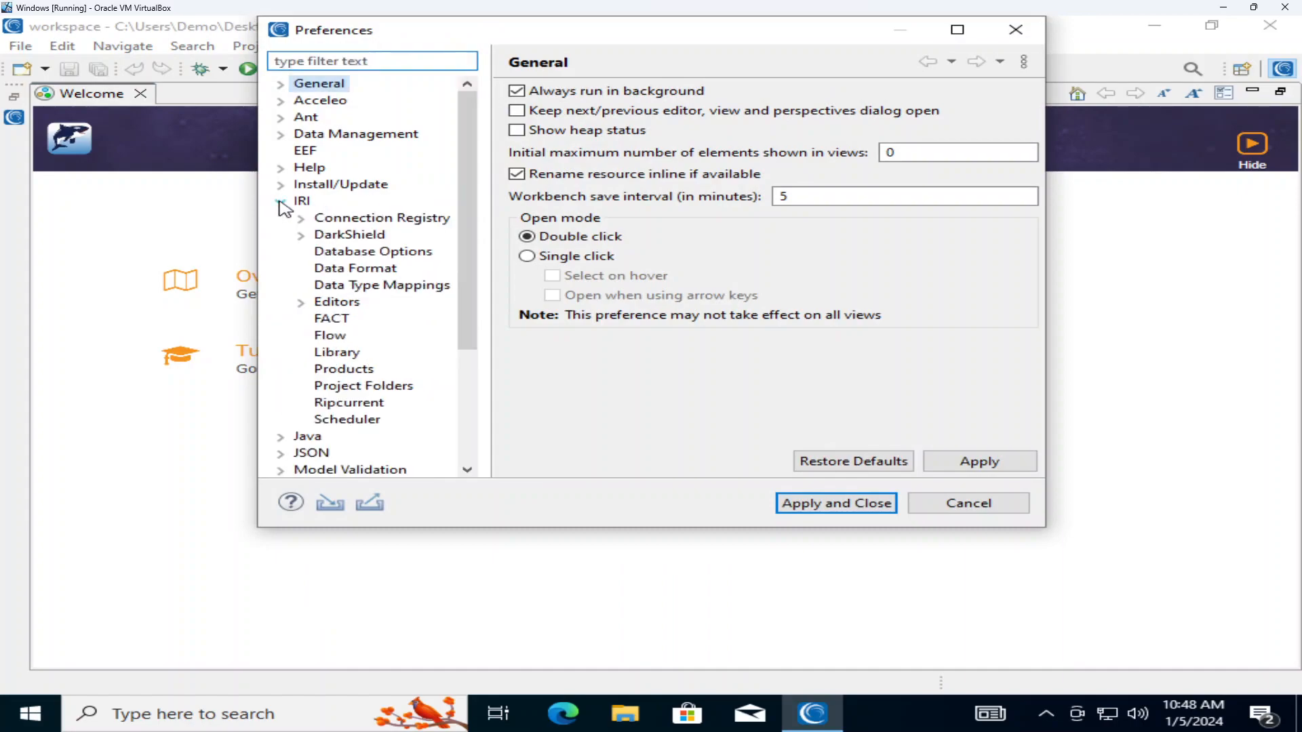
pyautogui.click(301, 235)
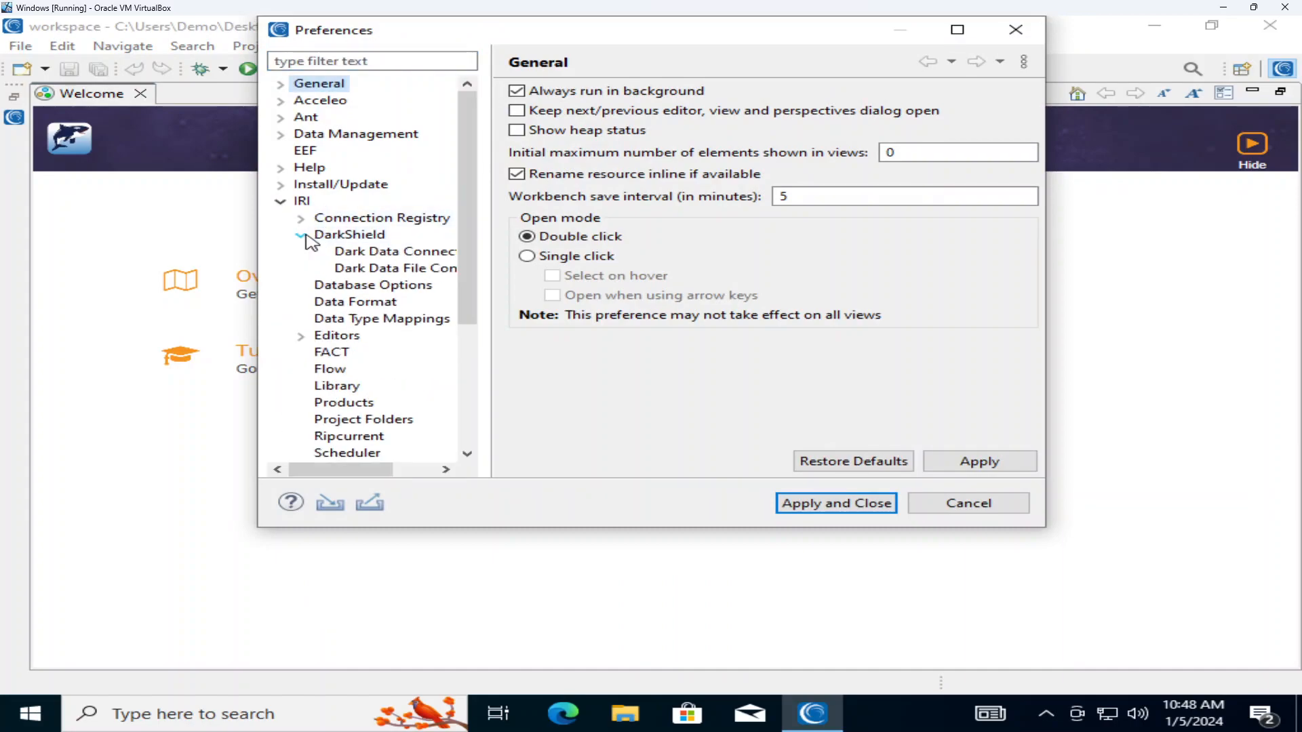
pyautogui.click(379, 253)
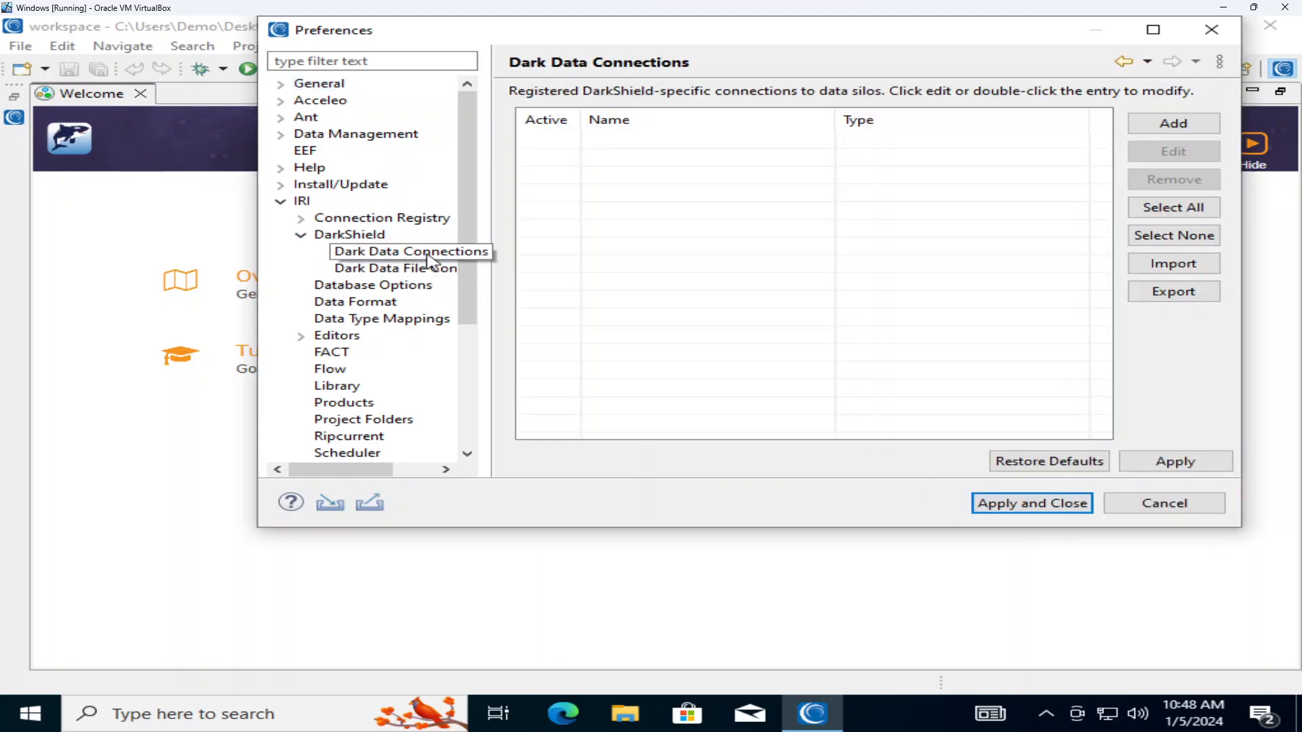
pyautogui.click(472, 266)
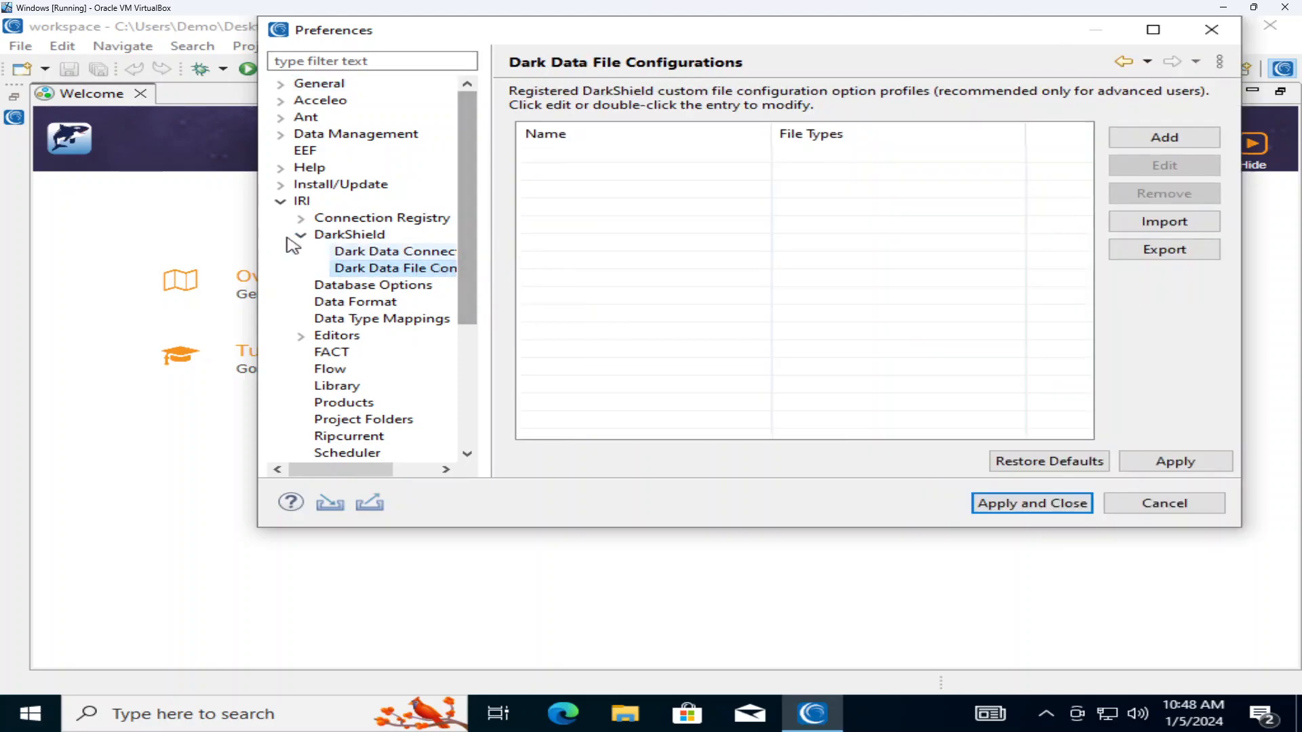
pyautogui.click(320, 236)
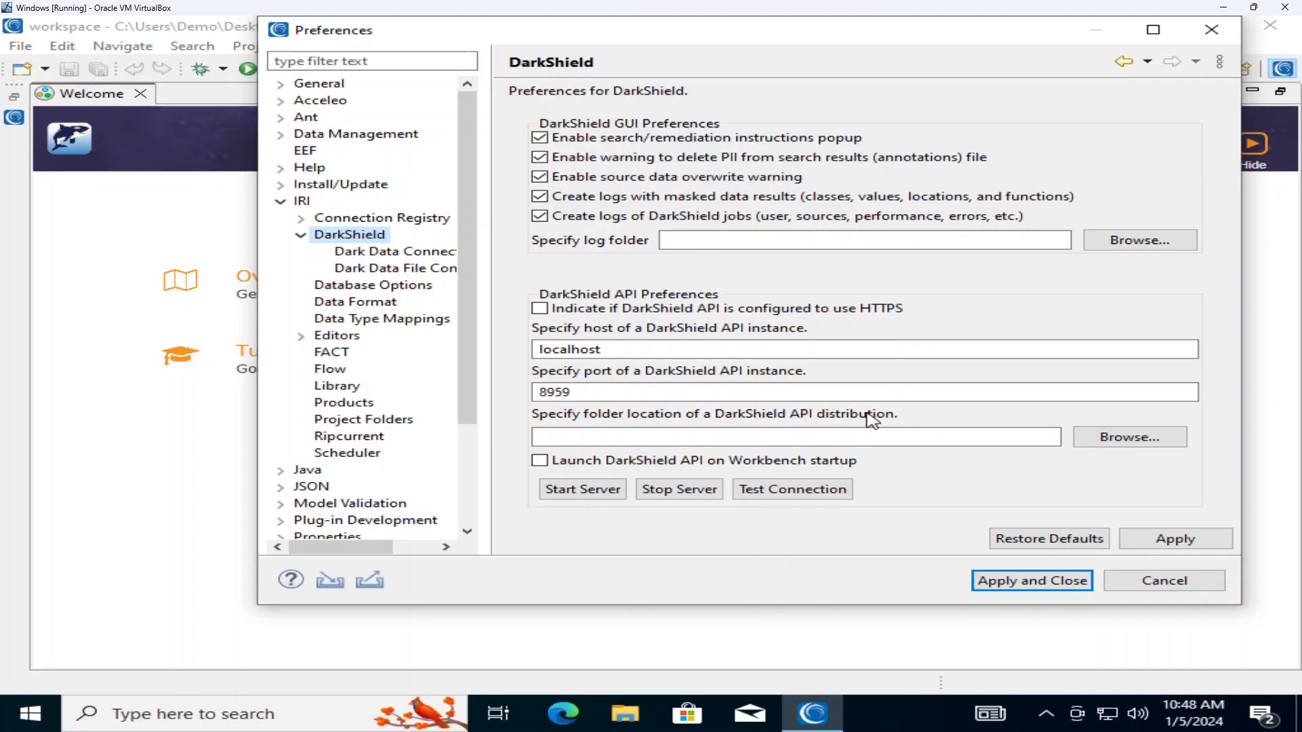
# - Browse to C:\IRI\DarkShield\API\plankton-1.5.1 and choose it as the DarkShield API folder
pyautogui.click(1143, 441)
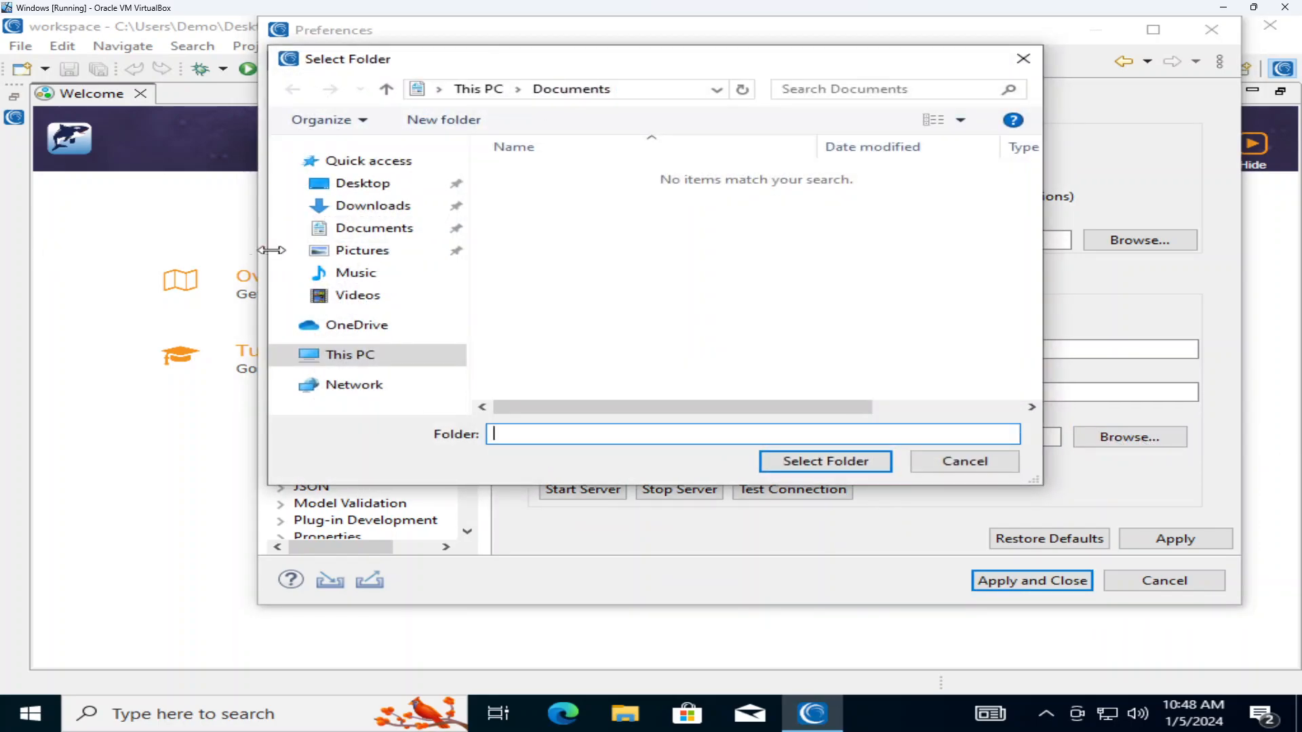
pyautogui.click(375, 355)
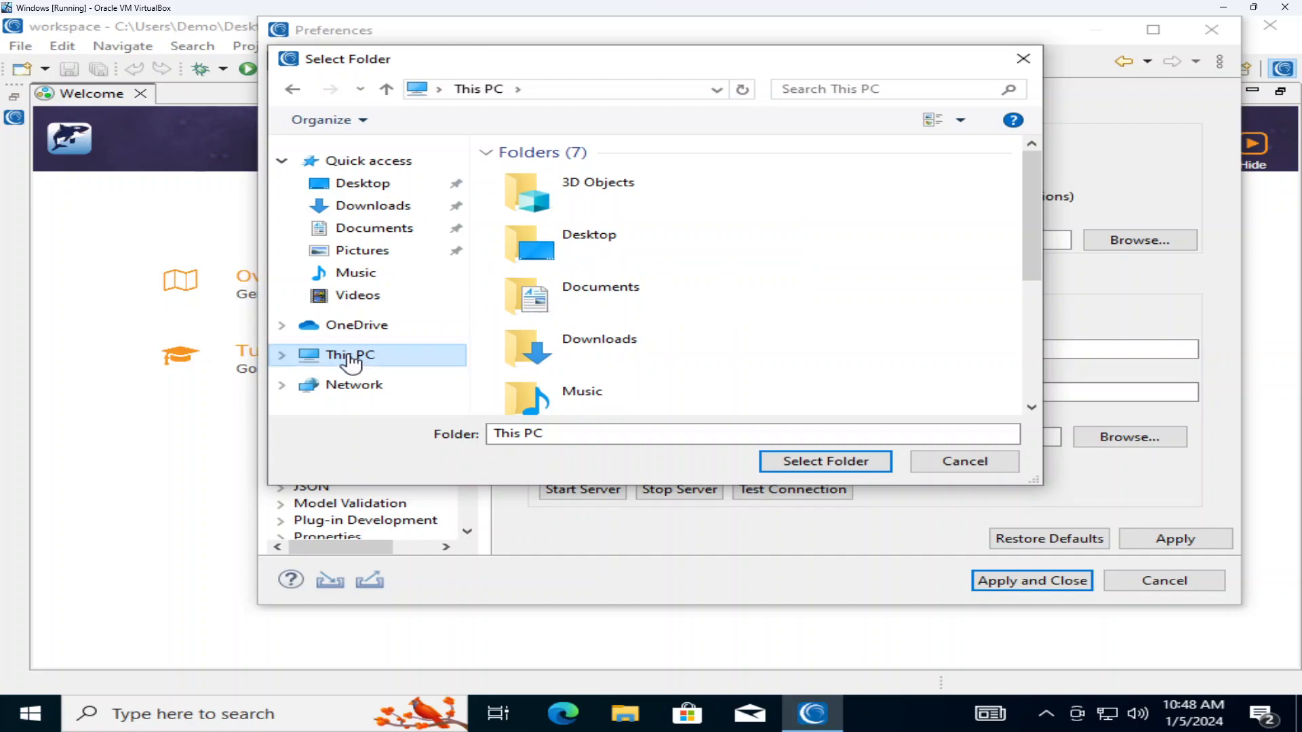
pyautogui.scroll(-3, 791, 288)
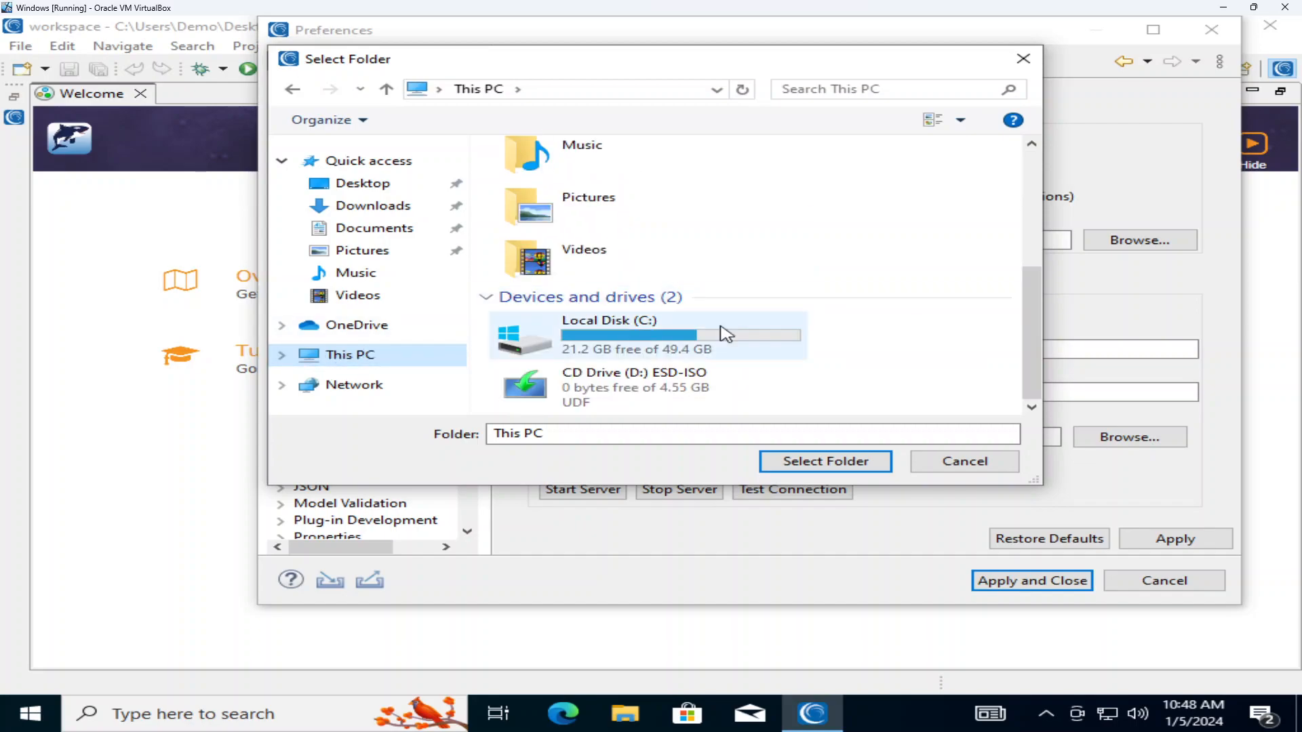
pyautogui.doubleClick(727, 335)
pyautogui.doubleClick(616, 180)
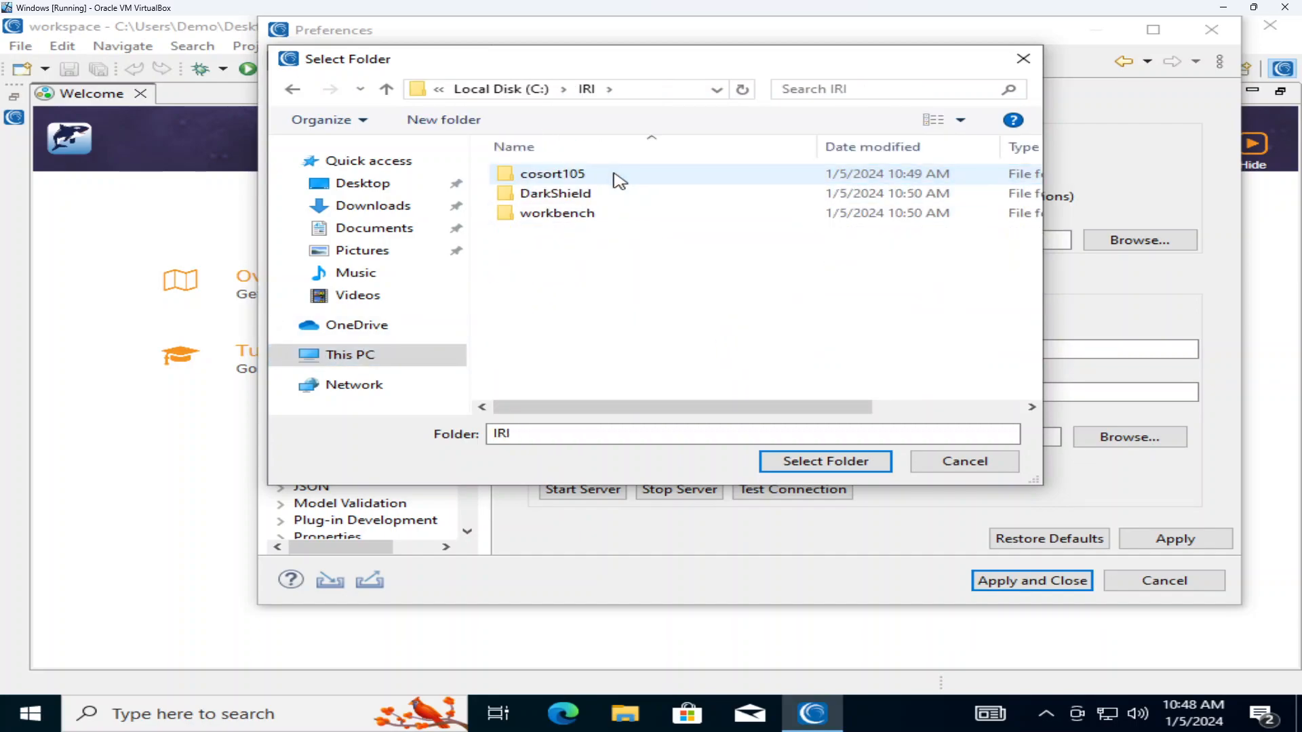
pyautogui.doubleClick(616, 193)
pyautogui.doubleClick(616, 178)
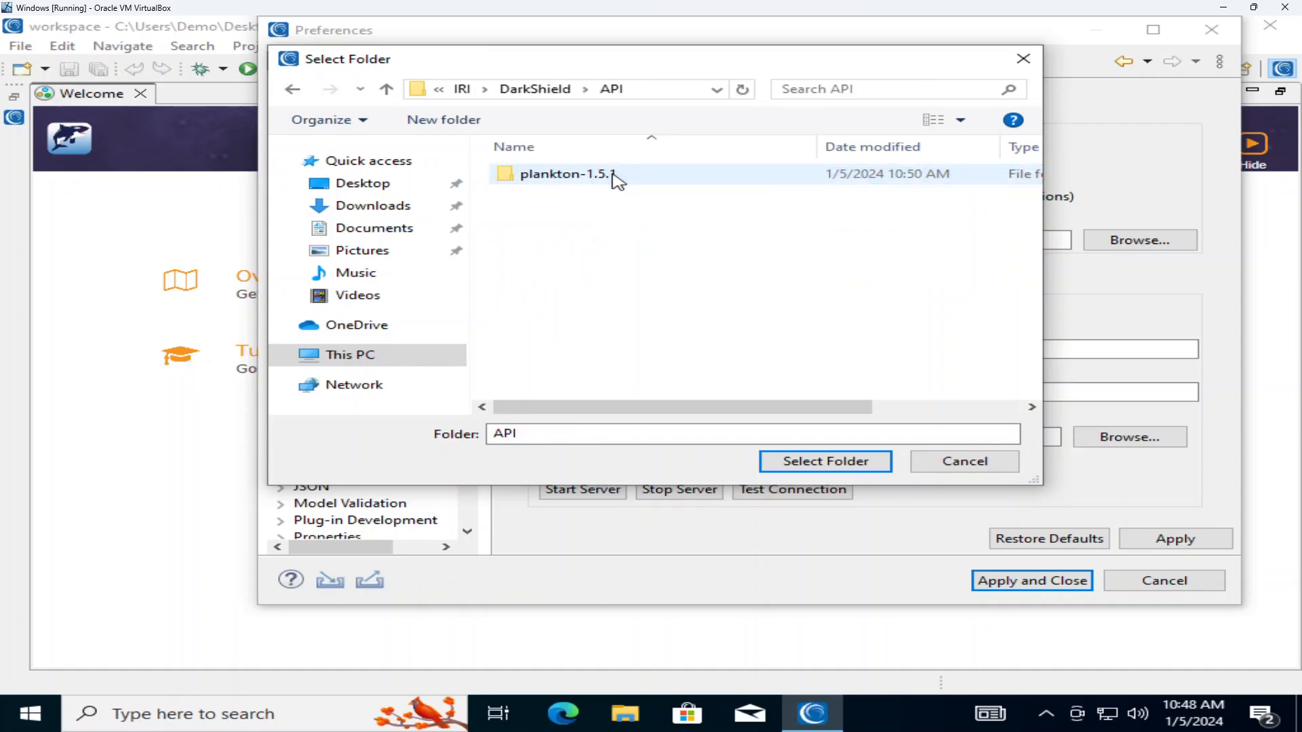
pyautogui.click(613, 175)
pyautogui.click(860, 466)
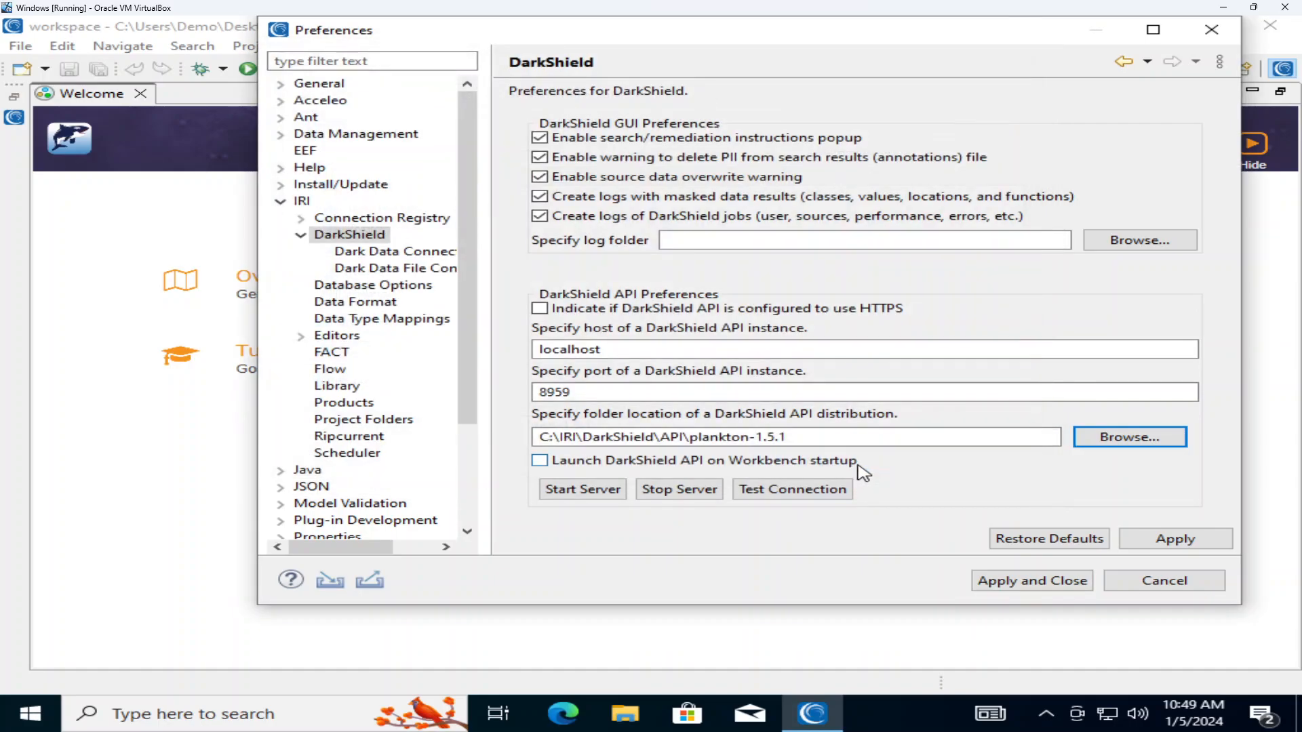
# - Apply the setting, start the DarkShield API server, and save the preferences
pyautogui.click(1153, 536)
pyautogui.click(589, 493)
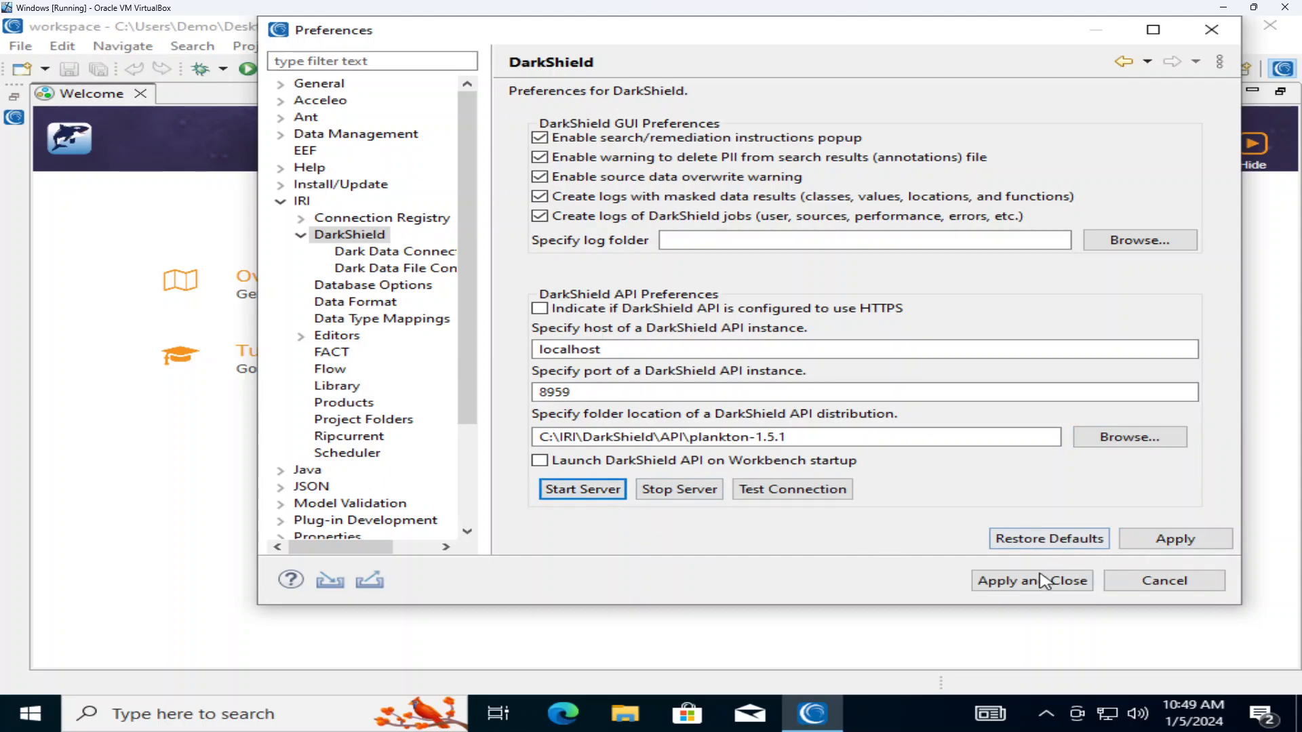
pyautogui.click(1200, 542)
pyautogui.click(1060, 580)
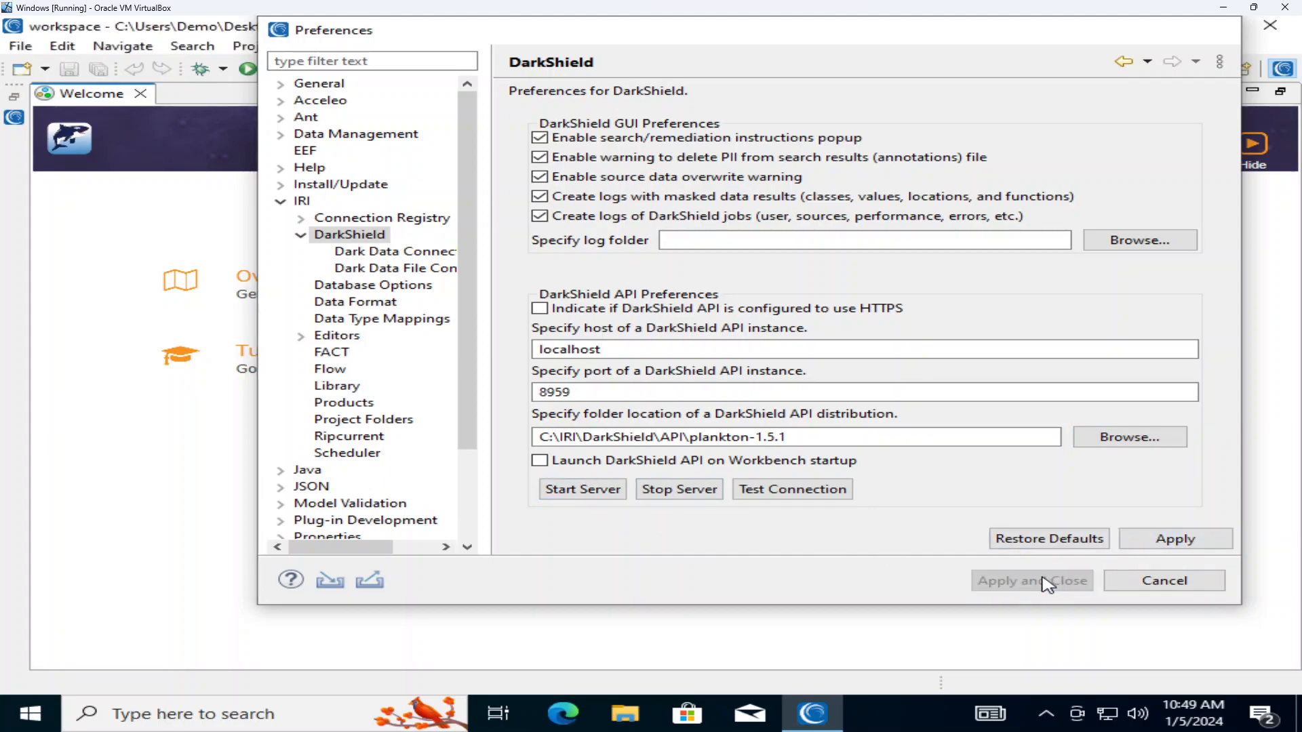